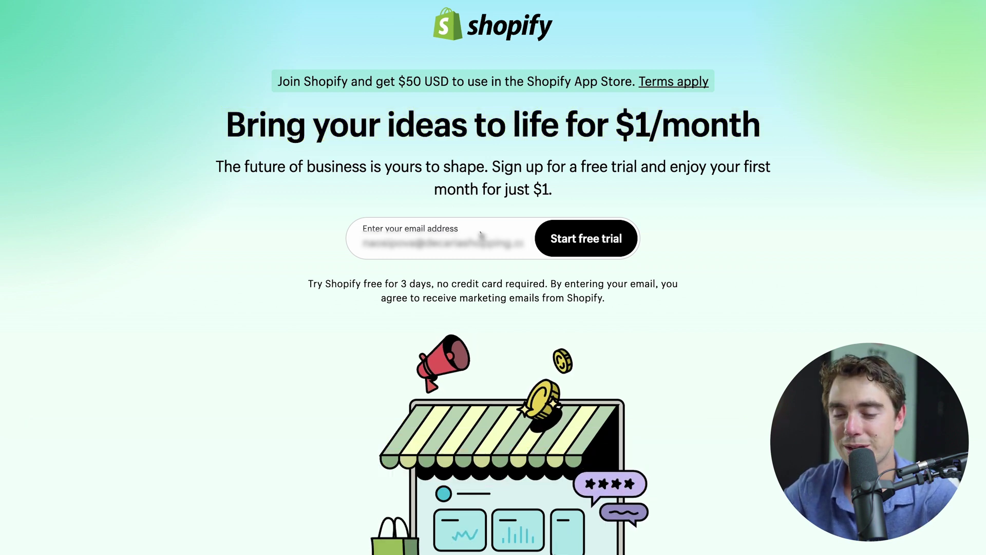
Start Shopify's free trial from the landing page to begin onboarding
click(565, 247)
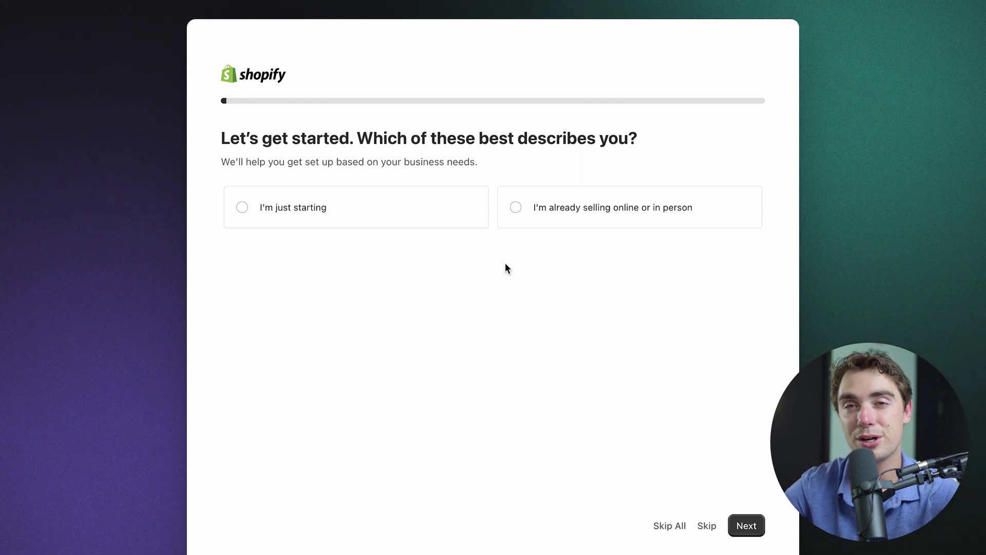
Answer 'I'm just starting', 'An online store' and 'Products I buy or make myself'
click(283, 206)
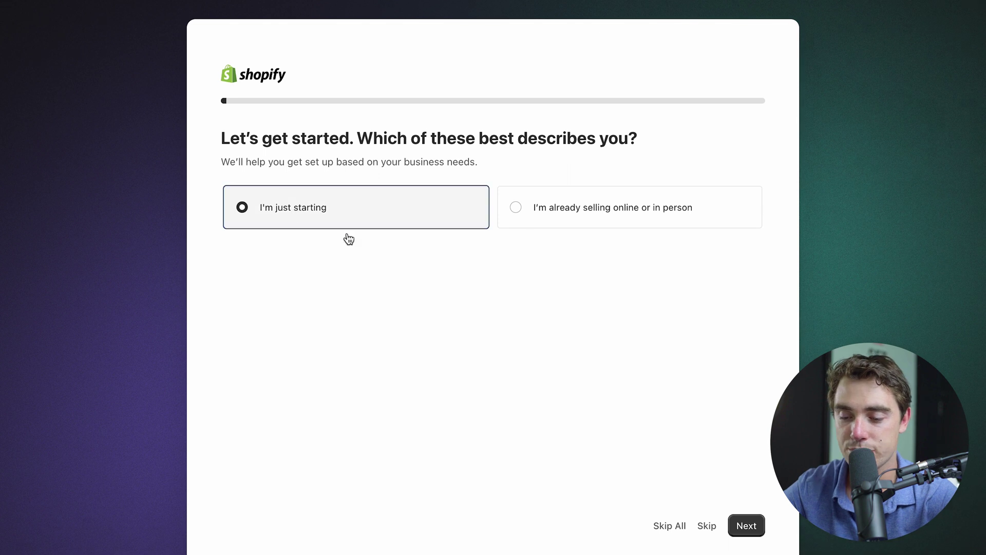
click(302, 234)
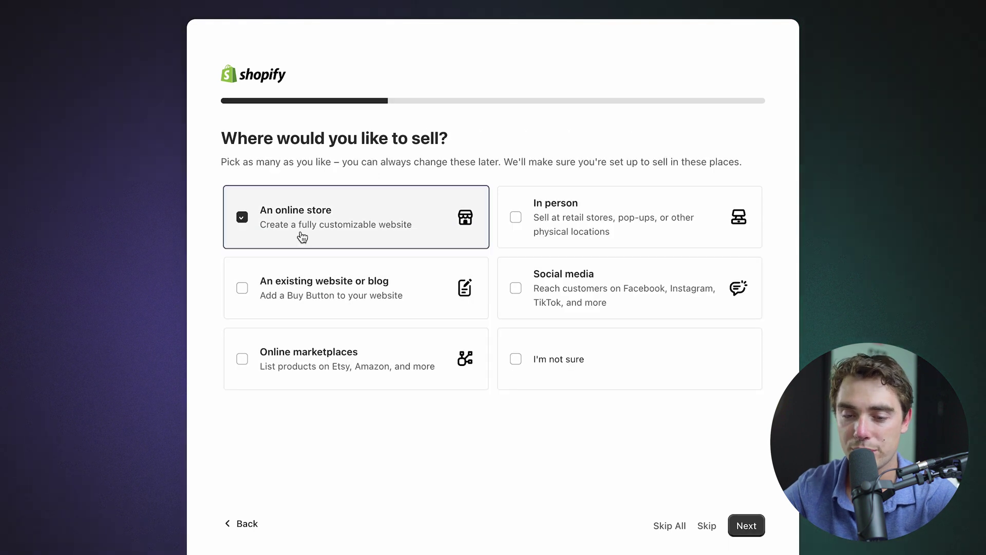
click(746, 525)
click(359, 230)
click(745, 524)
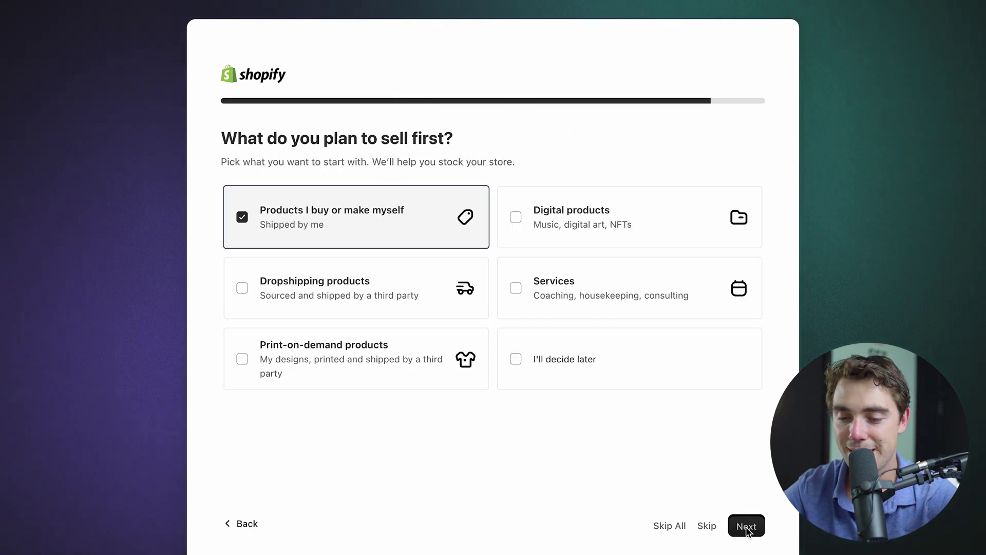
click(625, 378)
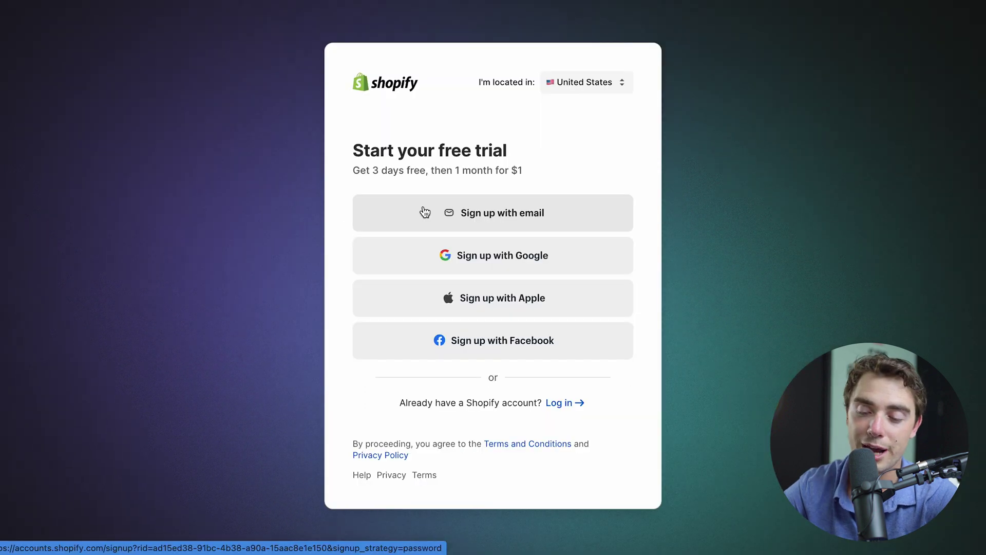
Create the Shopify account with an email and password, then log in to the new store
click(425, 212)
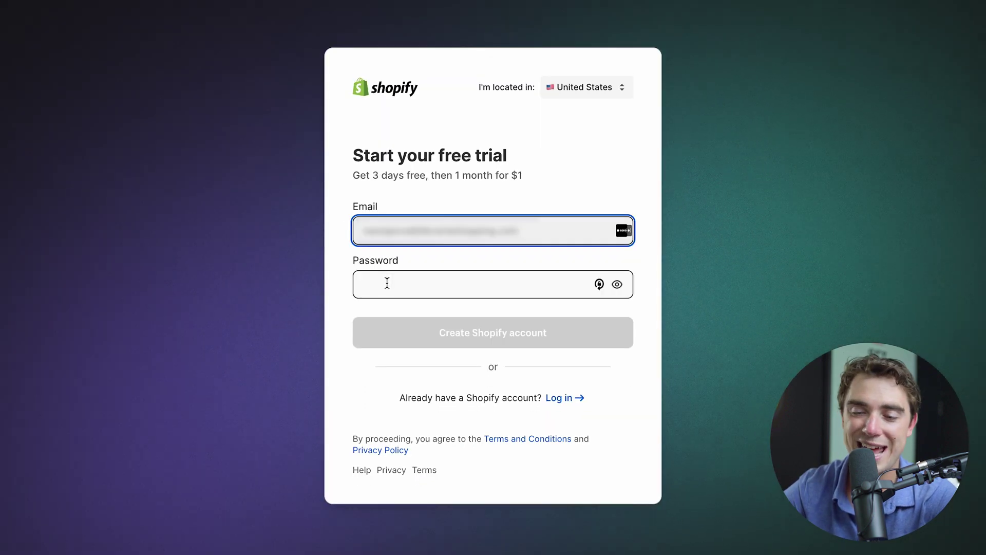
click(388, 282)
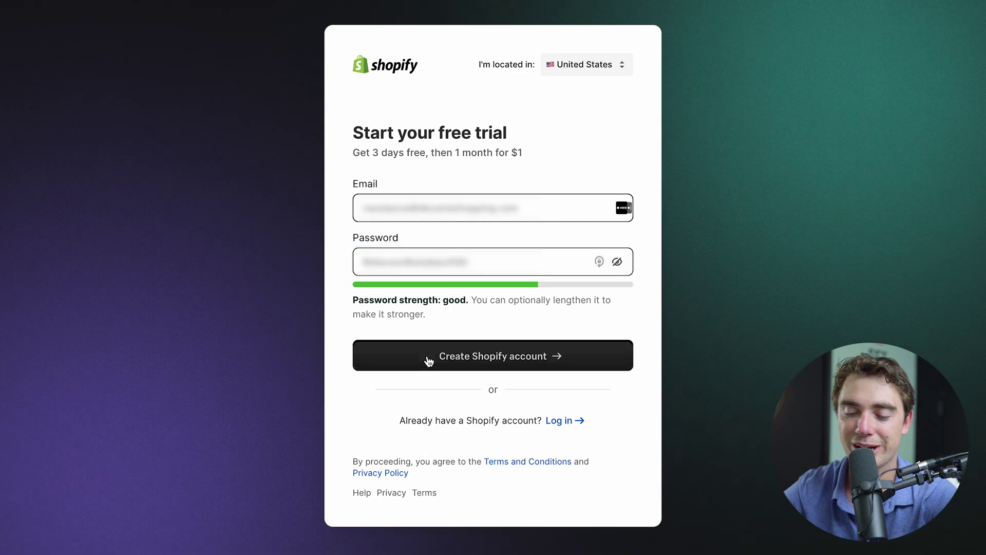
click(428, 358)
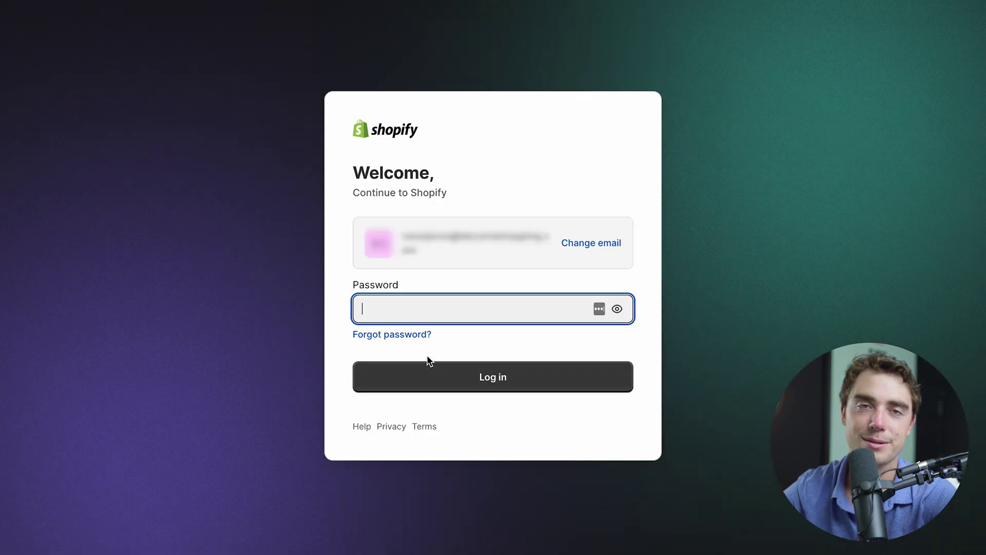
text(••••)
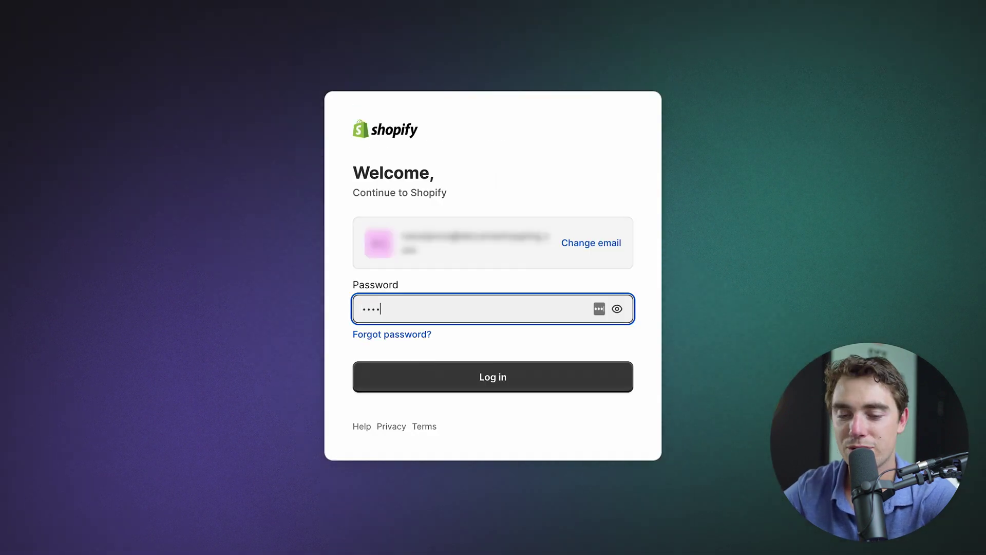
key(Return)
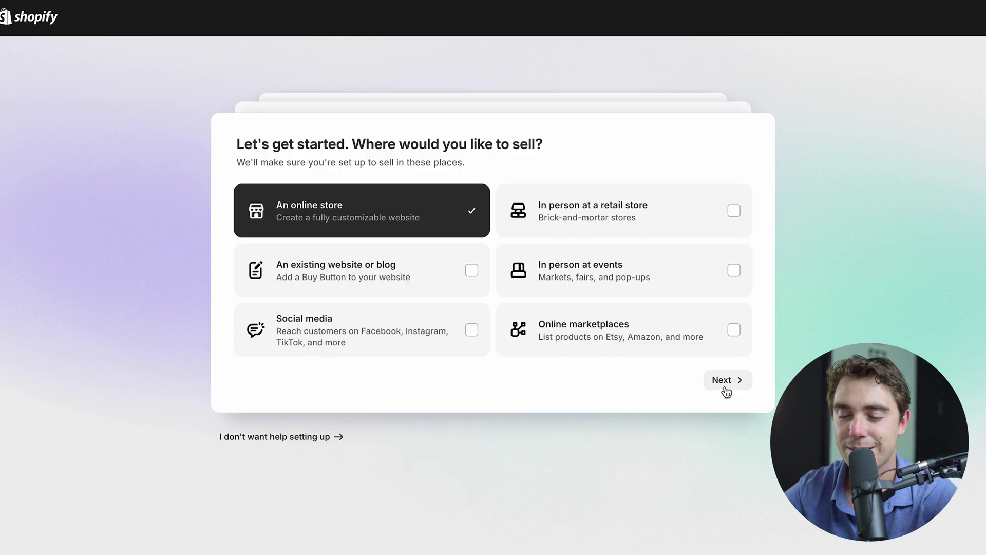
click(724, 383)
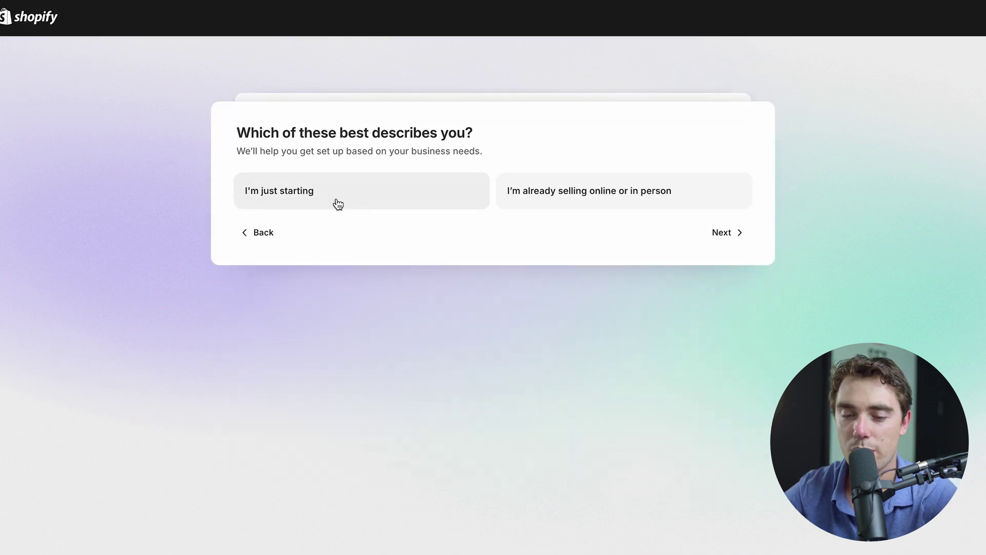
Continue past the business description question to finish onboarding
click(721, 241)
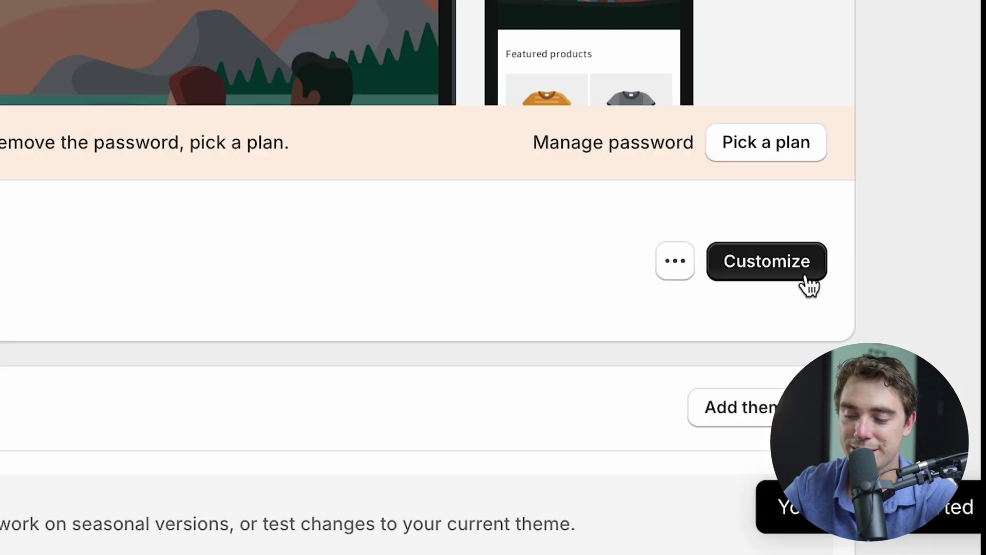
Replace the Image banner heading with 'wreinfeivp erbv' in the theme editor
click(789, 286)
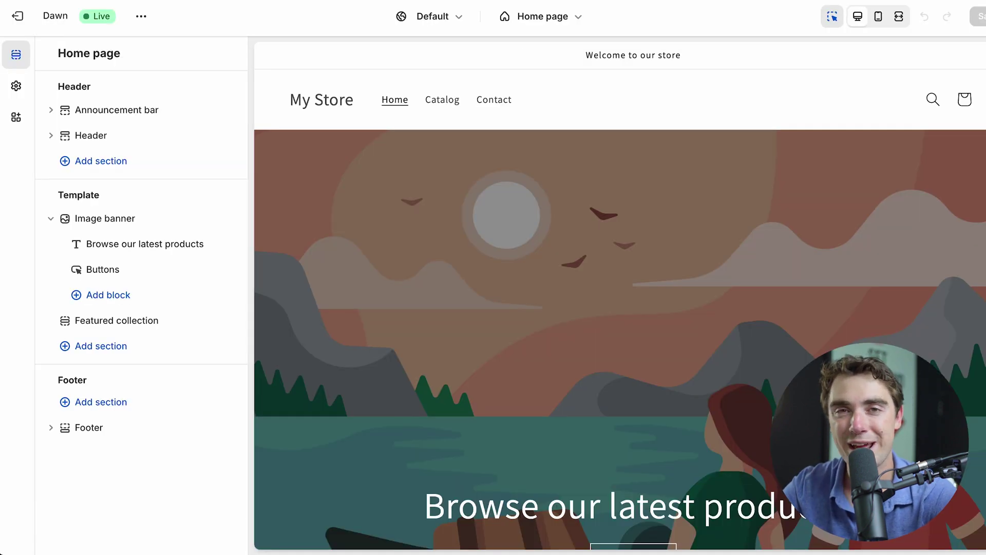
click(425, 220)
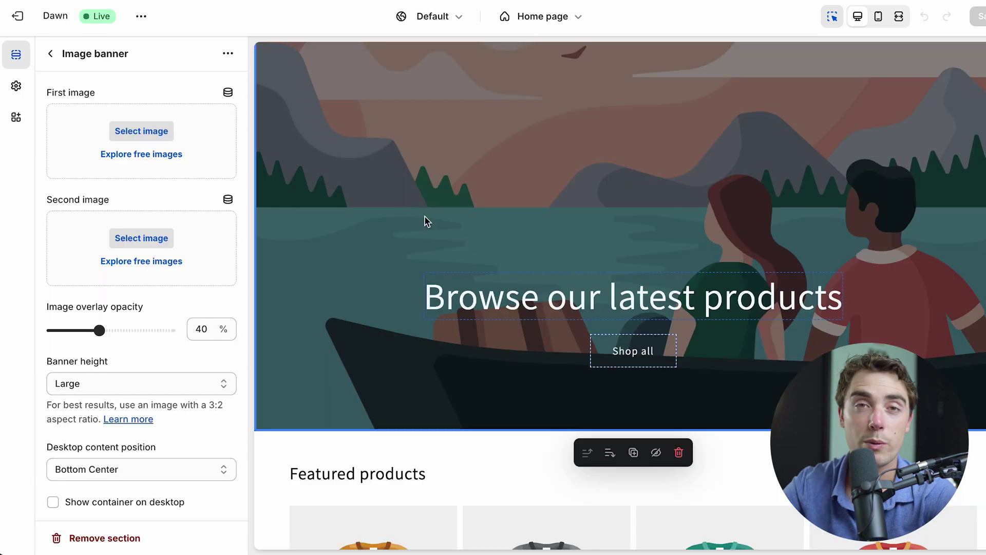
click(514, 297)
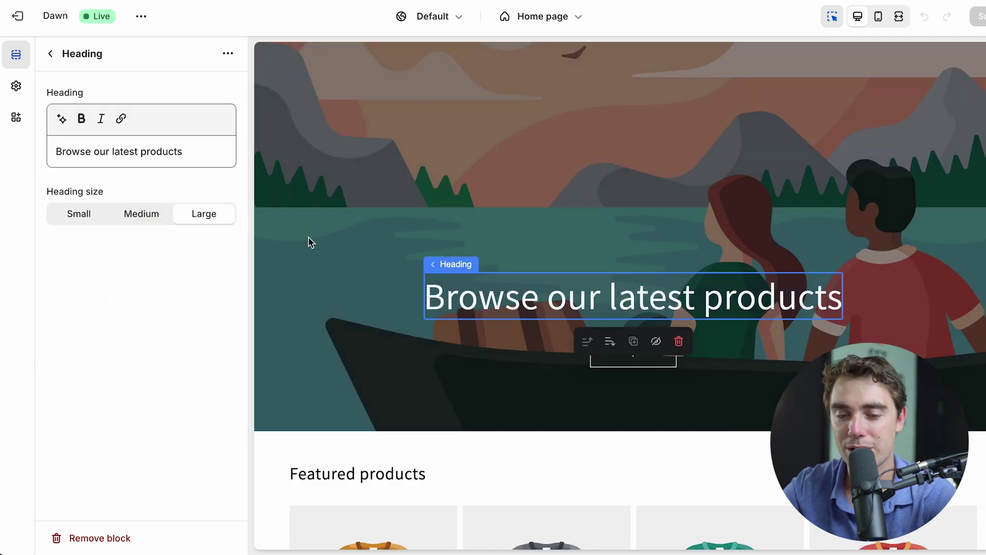
triple_click(64, 152)
text(wreinfeivp erbv)
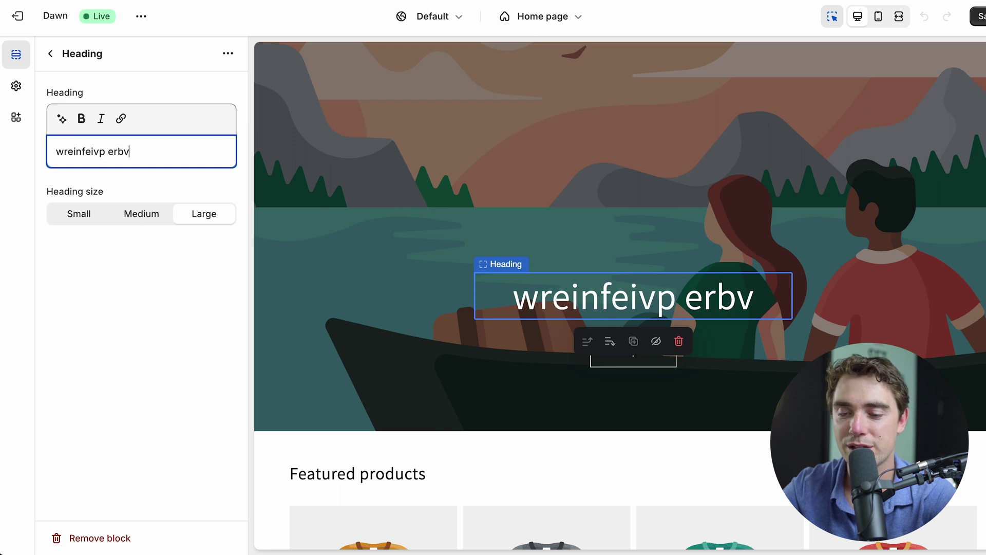
Inspect the Featured collection section, then look at adding a new section
click(272, 452)
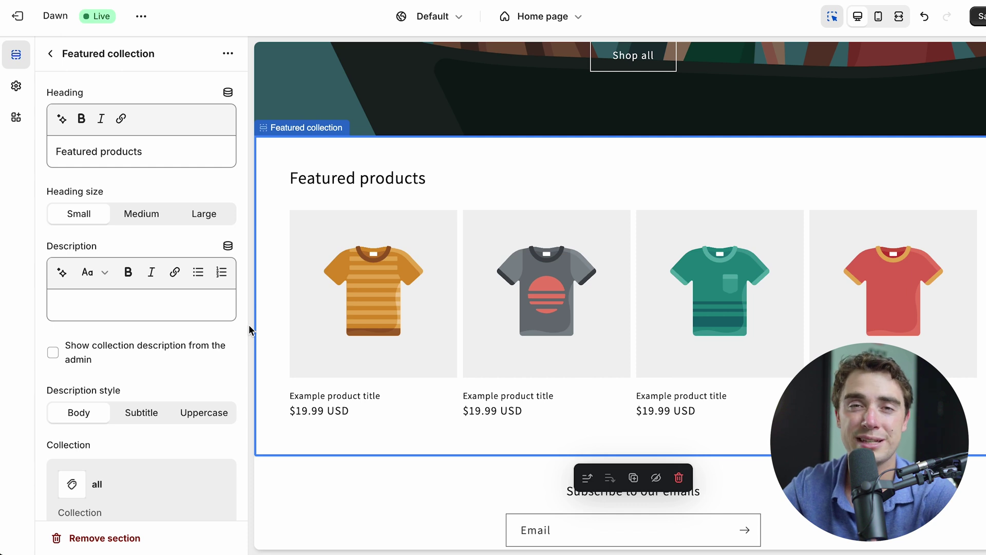
key(Escape)
scroll(306, 387, up, 5)
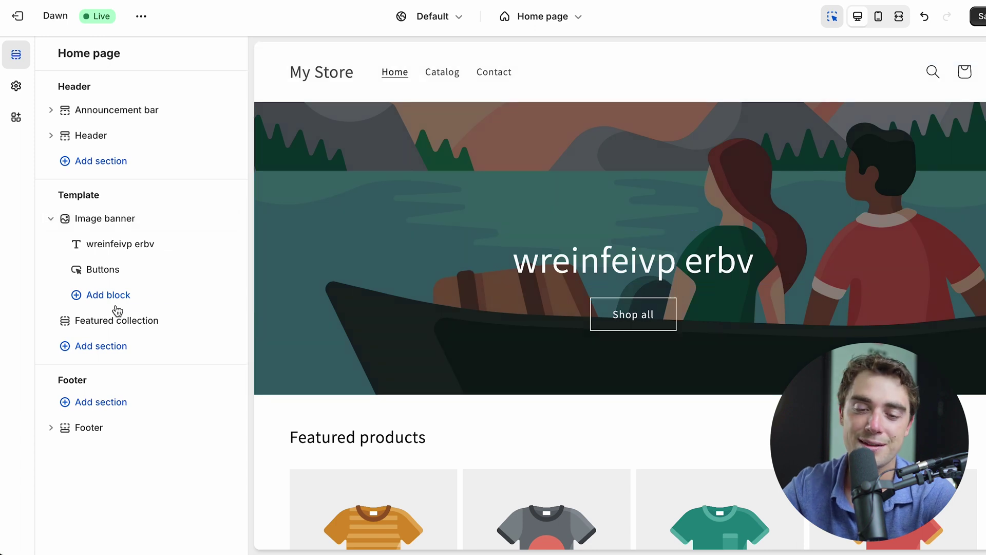
click(110, 347)
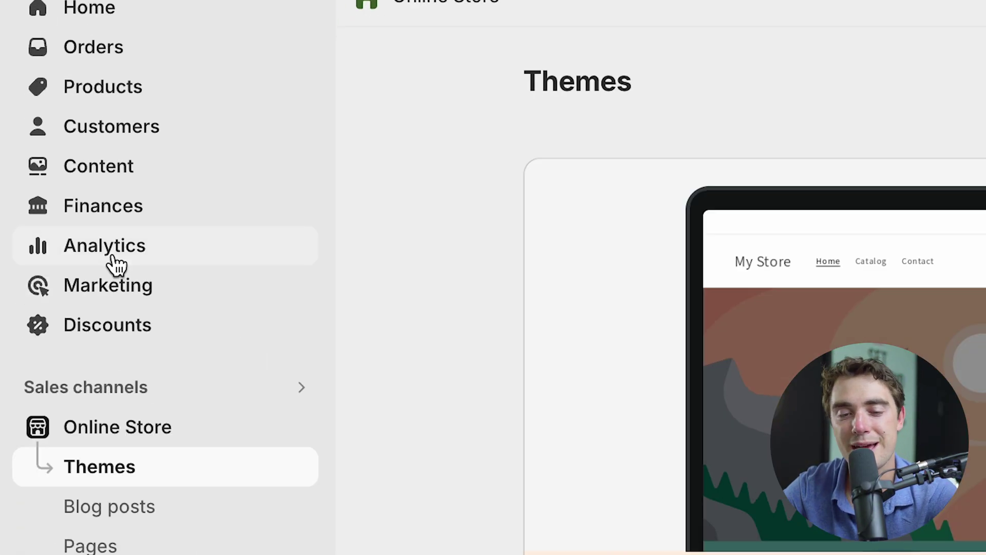
Review Analytics cards showing $0.00 total sales, 0 orders and 0 sessions today
click(55, 180)
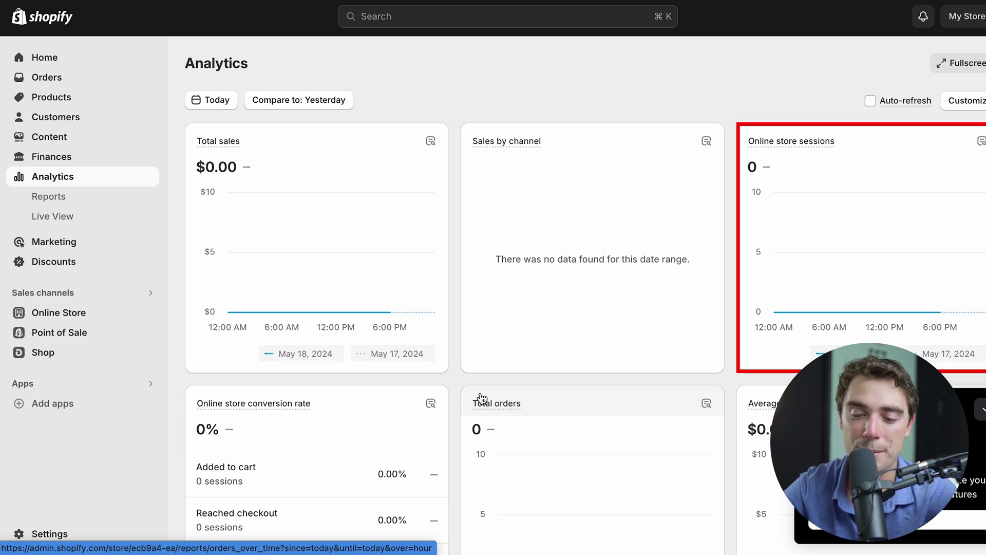
scroll(480, 393, down, 3)
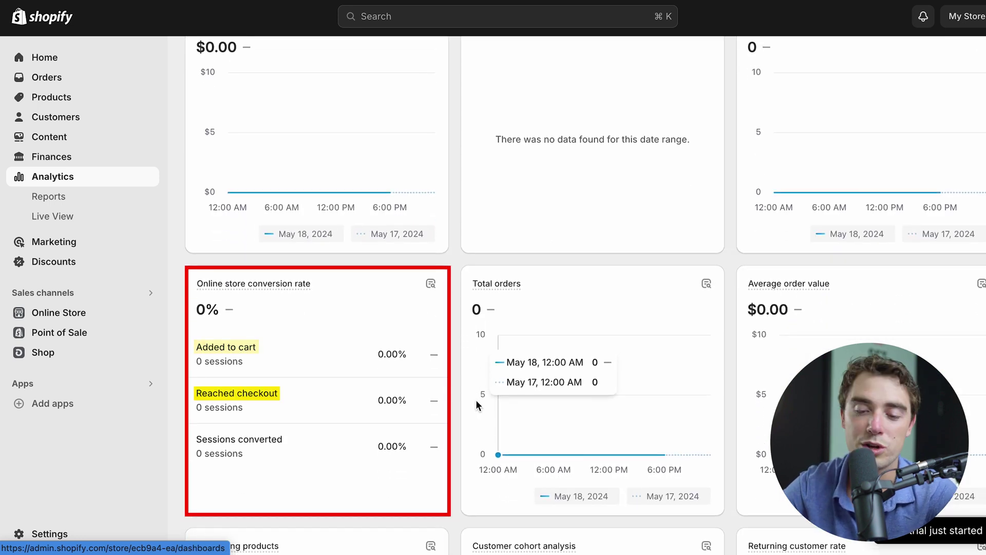
scroll(454, 387, down, 2)
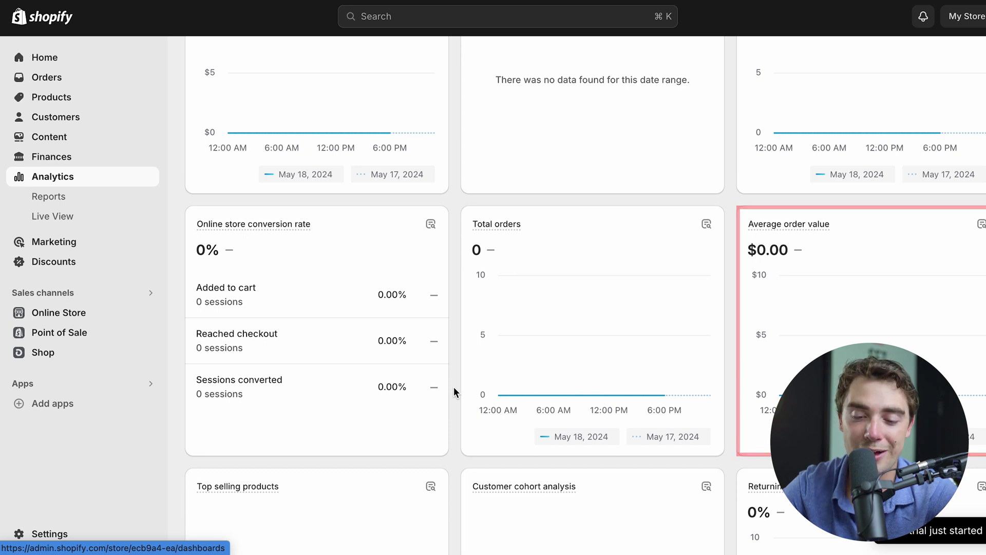
scroll(454, 387, down, 3)
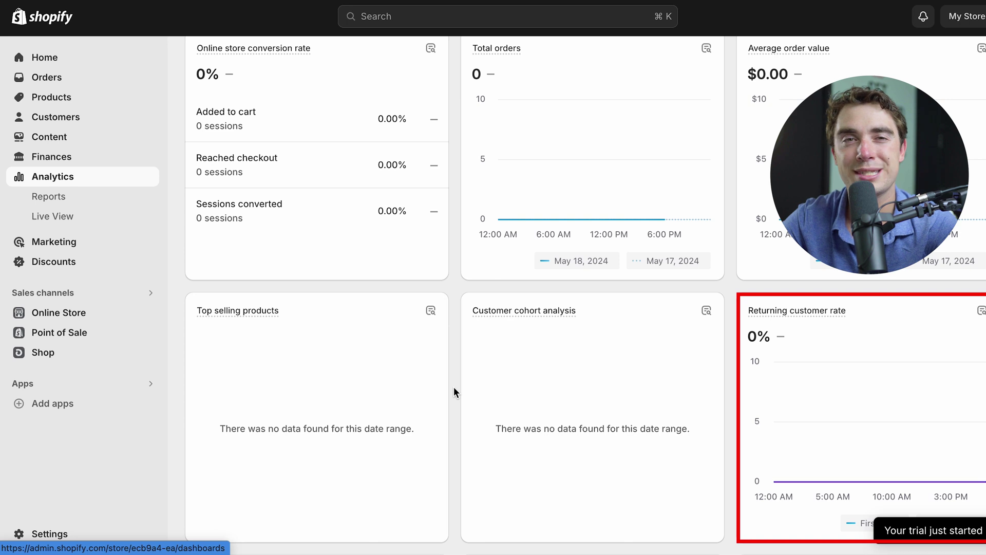
scroll(454, 386, up, 5)
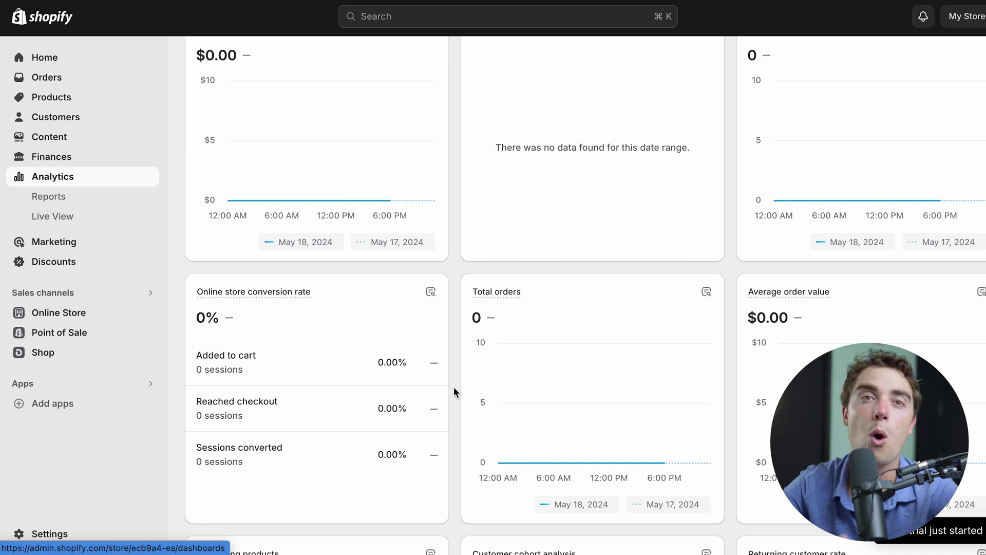
scroll(454, 388, down, 15)
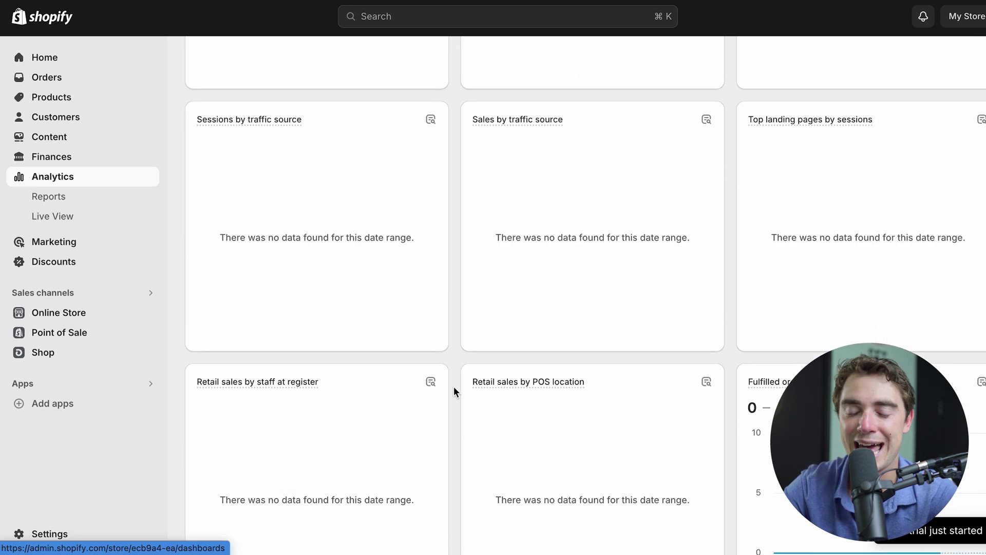
scroll(454, 390, up, 20)
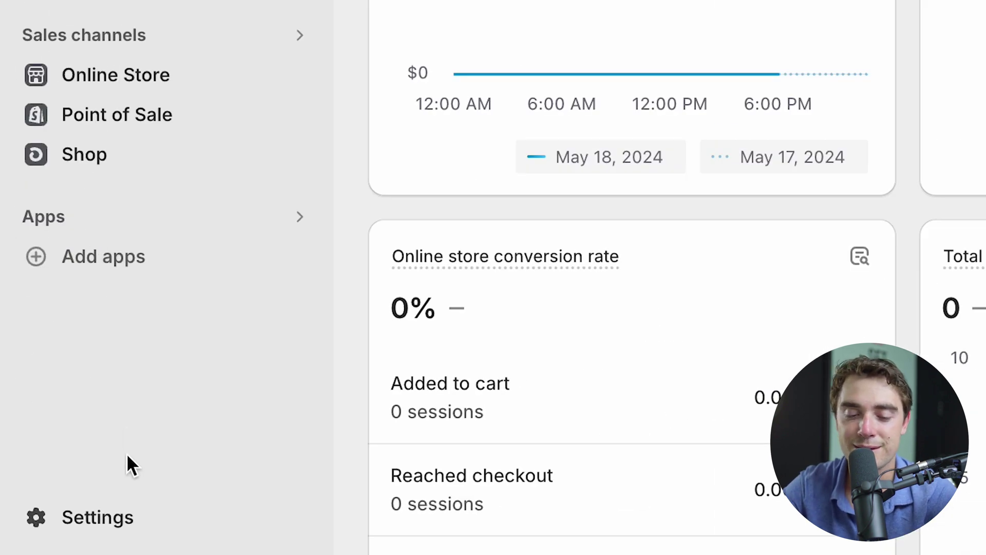
Check the Payments settings, then close Settings to return to the home page
click(66, 533)
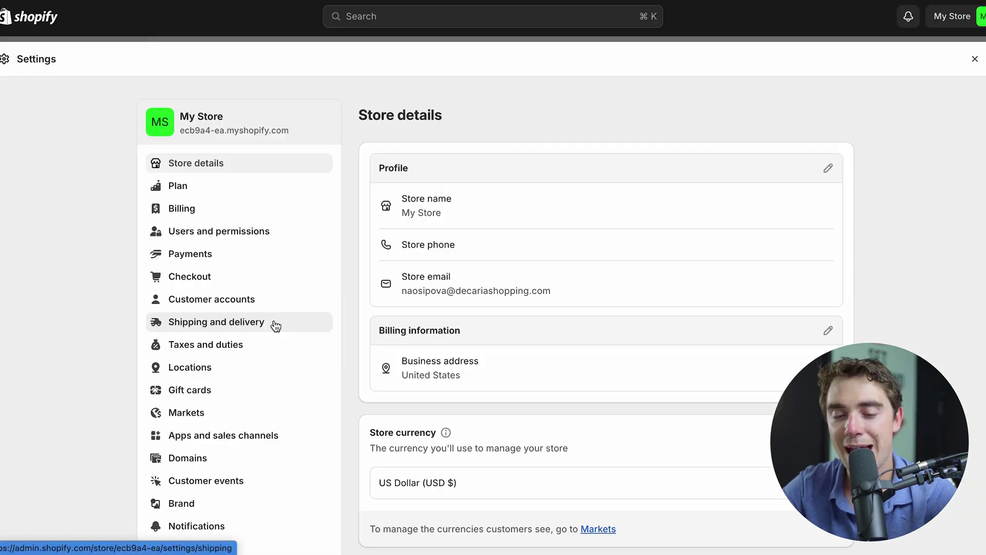
click(211, 259)
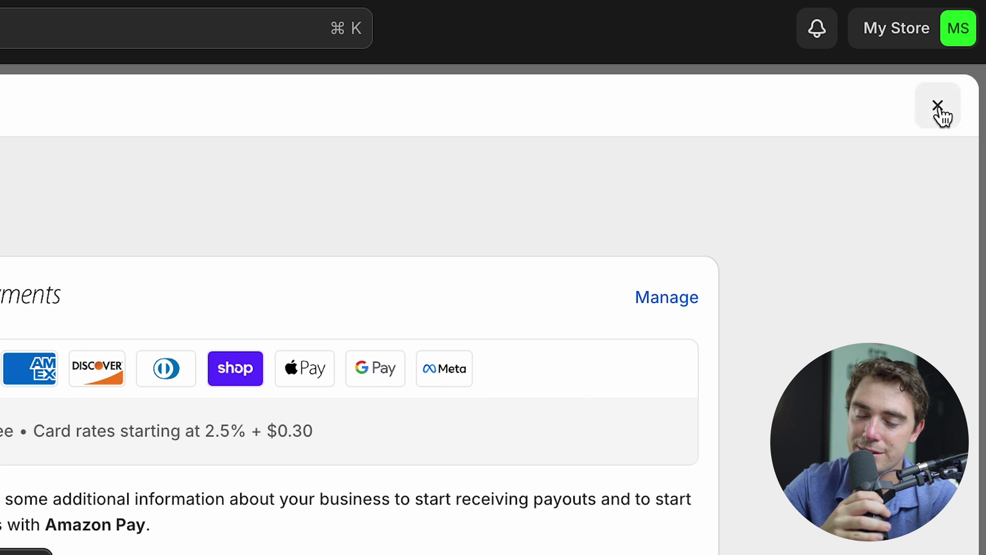
click(974, 59)
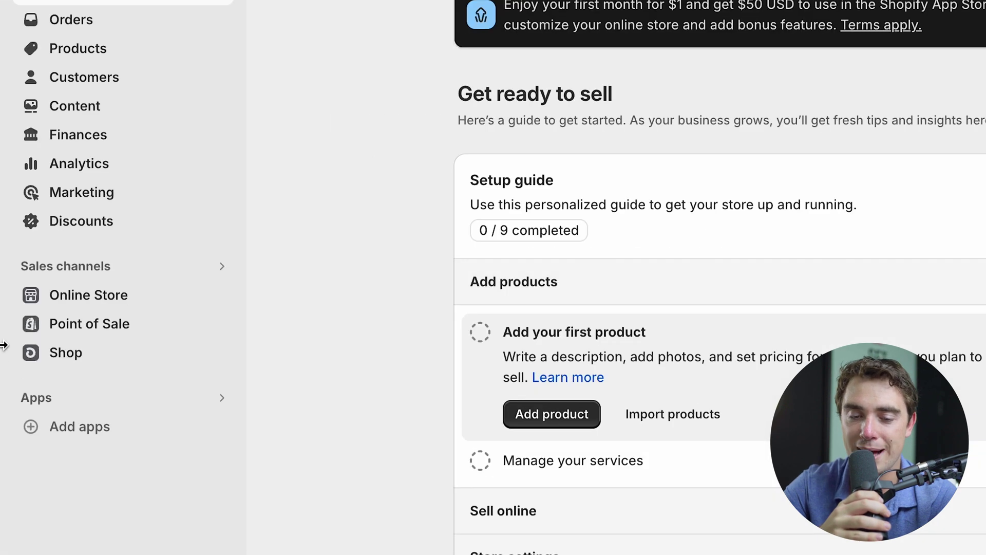
Scroll the Themes page to popular free themes and browse the Theme Store
click(59, 303)
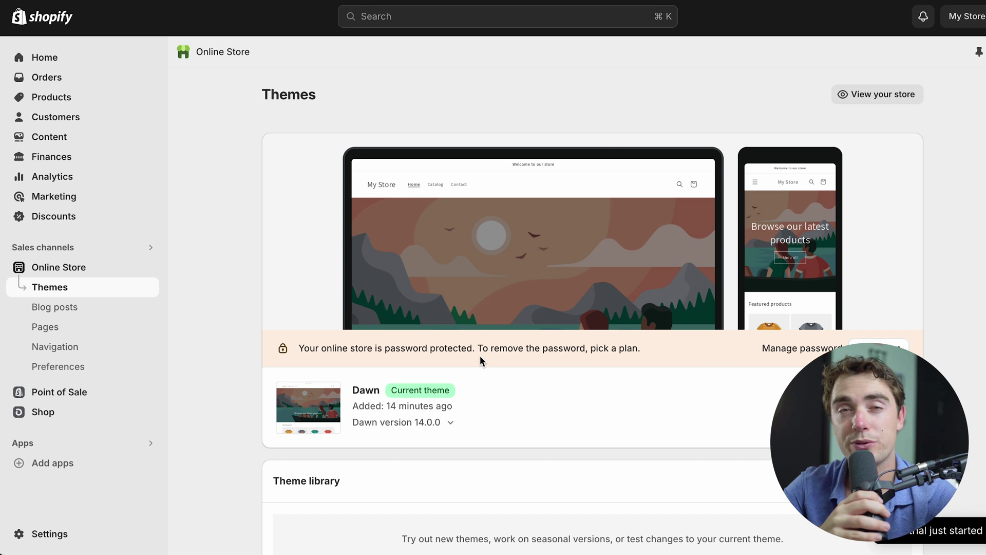
scroll(479, 356, down, 10)
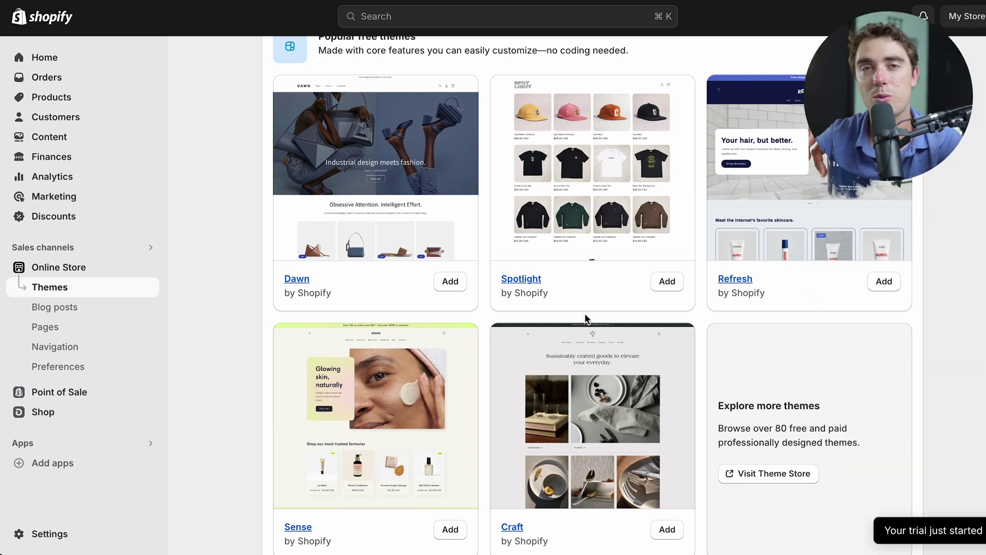
click(733, 467)
scroll(457, 395, down, 8)
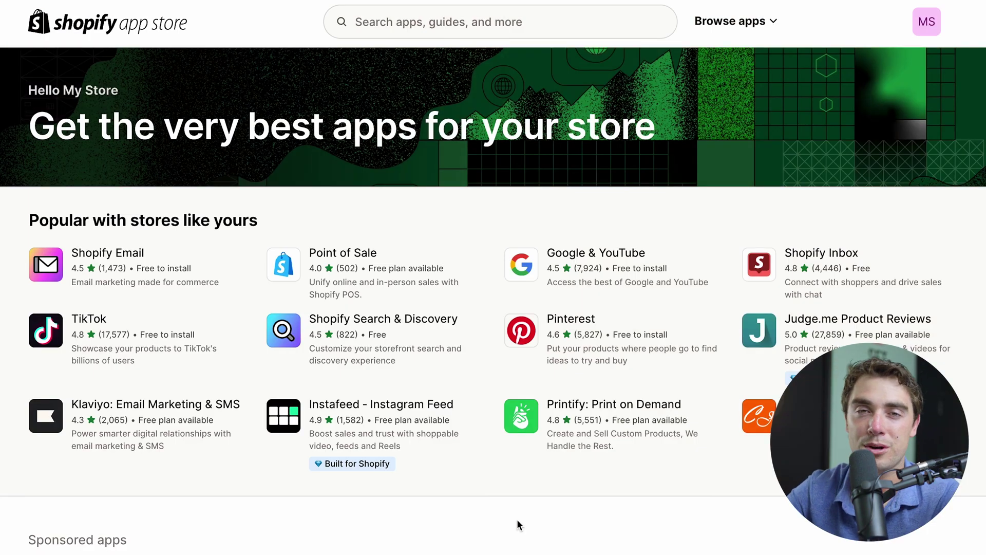
click(500, 21)
text(replo)
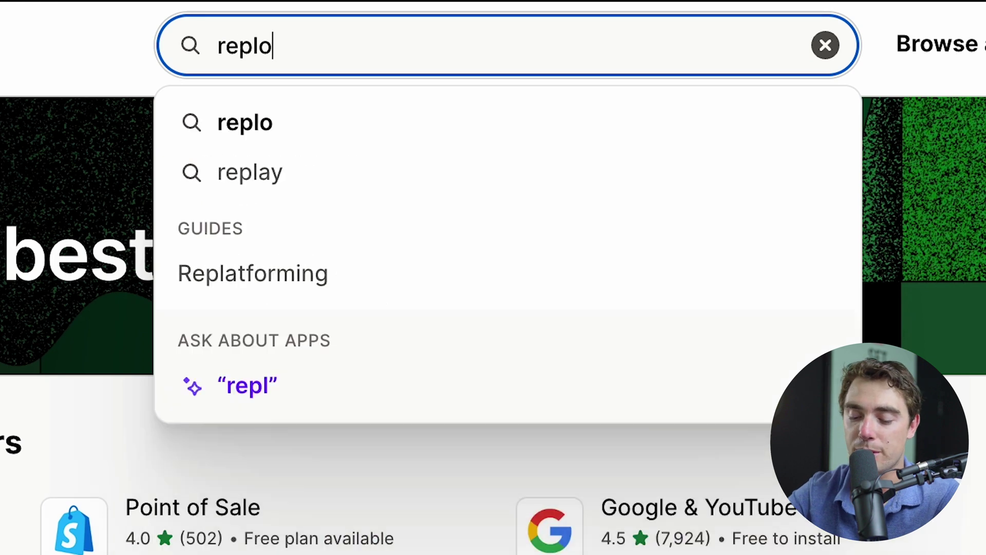
click(272, 115)
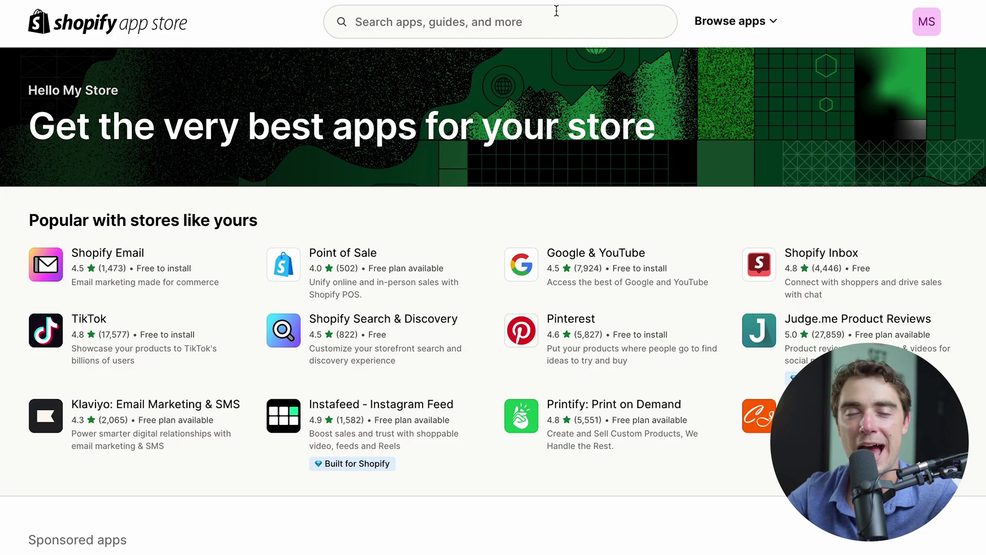
click(556, 10)
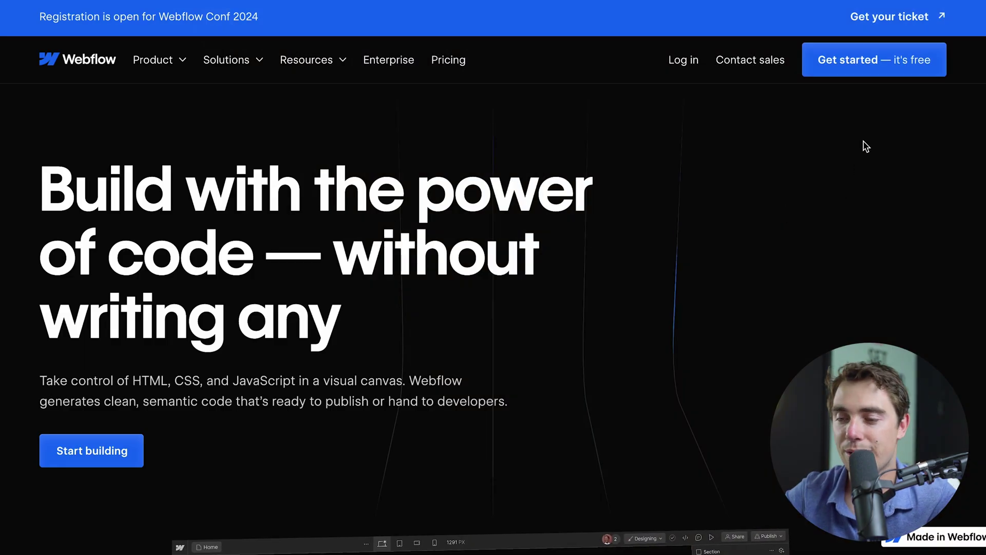
Sign up for Webflow with the suggested email, enter the last name, and choose 'My company'
click(790, 119)
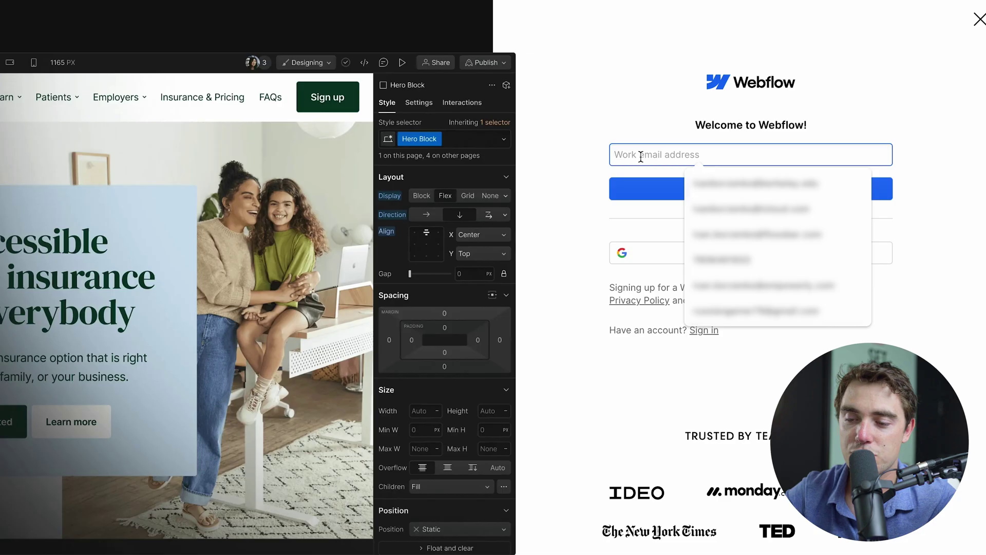
key(Down)
key(Return)
key(Return)
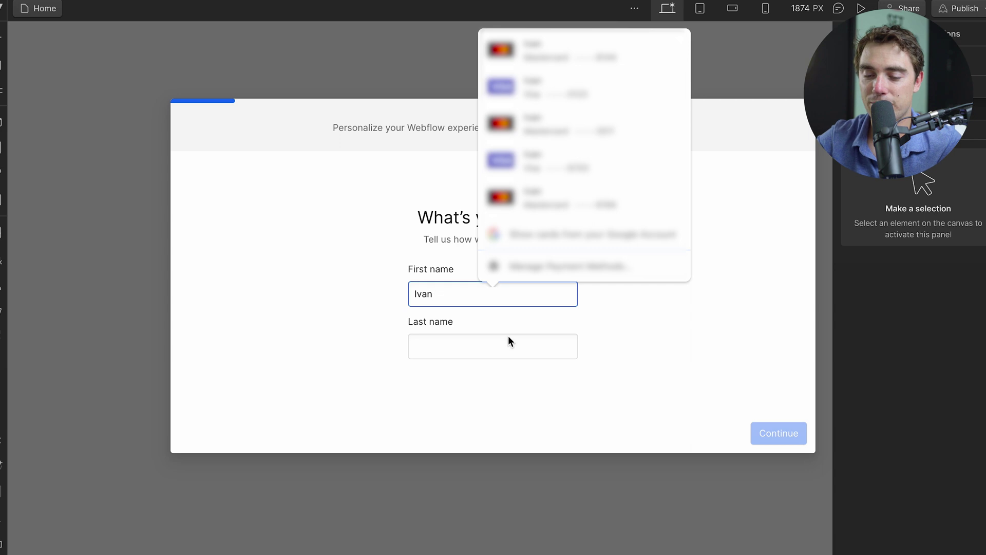
click(509, 342)
text(Borzenk)
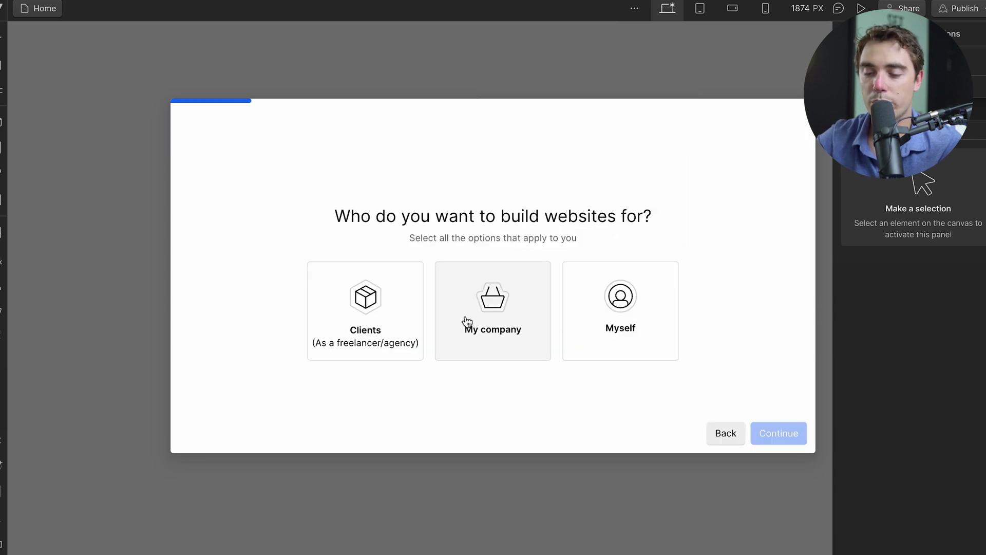
click(467, 323)
click(791, 436)
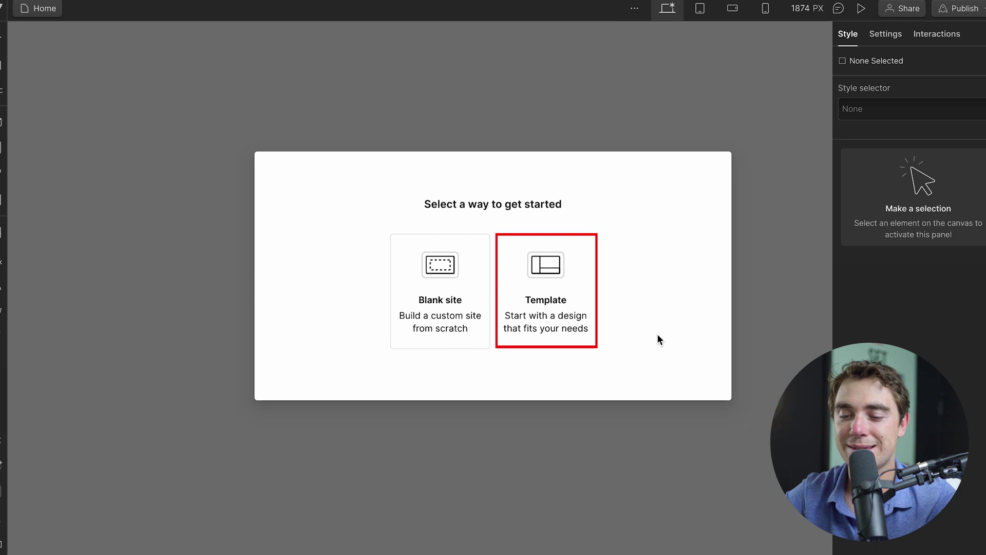
Choose the Template option and pick Velocity from the template grid
click(551, 276)
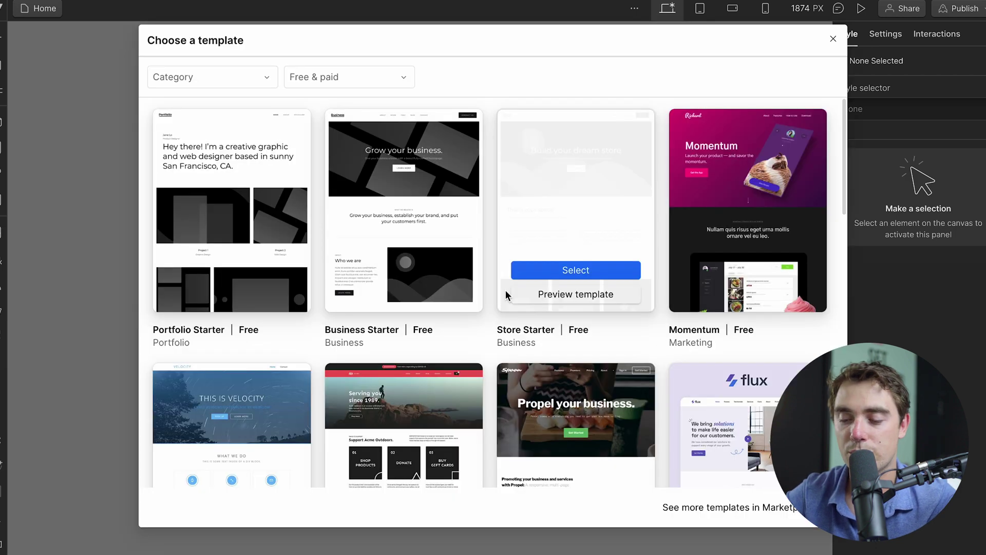
scroll(504, 292, down, 5)
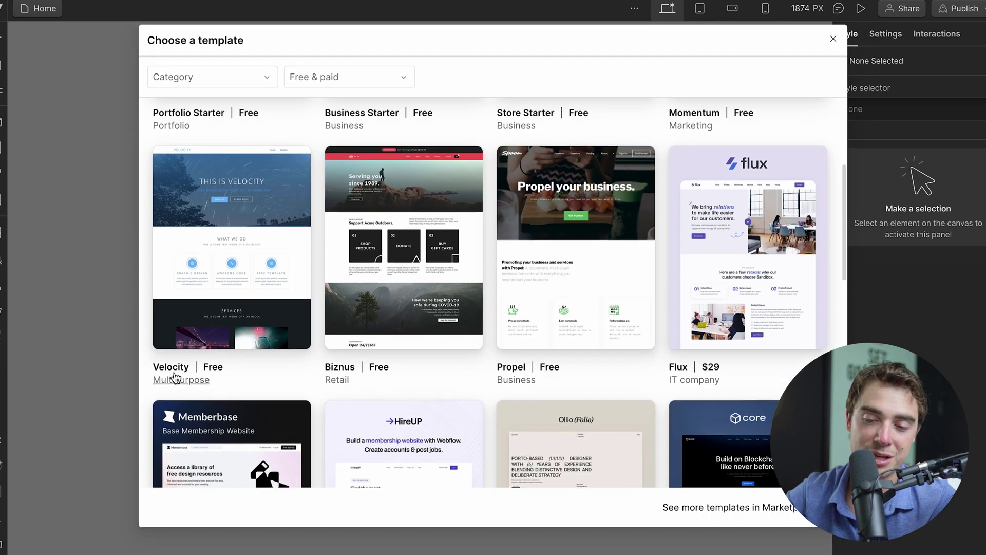
scroll(205, 383, up, 2)
click(229, 374)
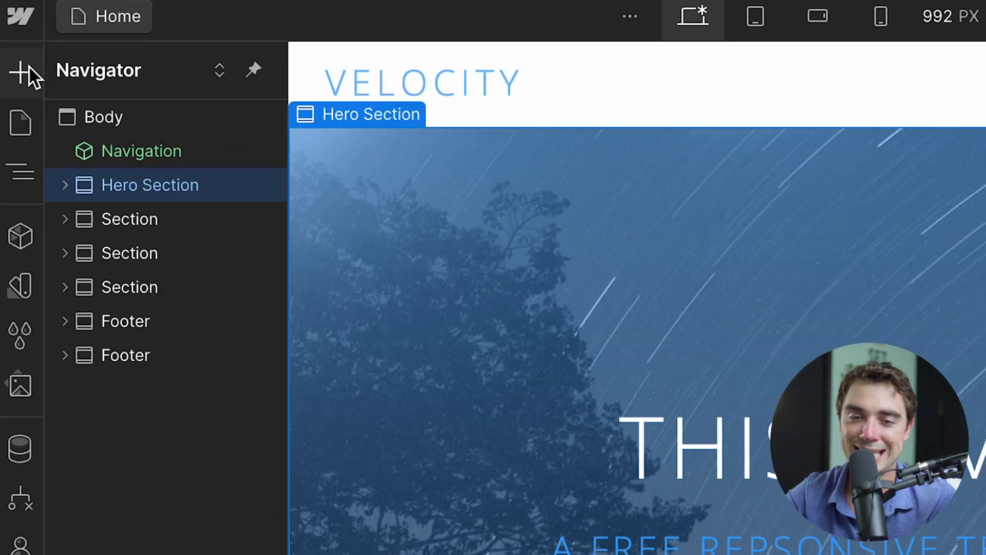
Browse the Add elements panel, then select the THIS IS VELOCITY heading
click(11, 36)
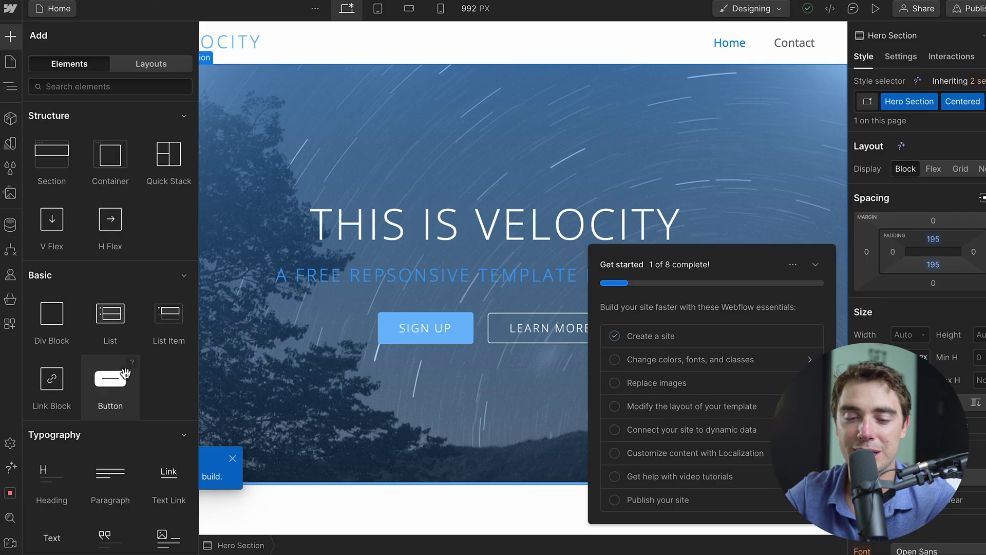
scroll(125, 373, down, 10)
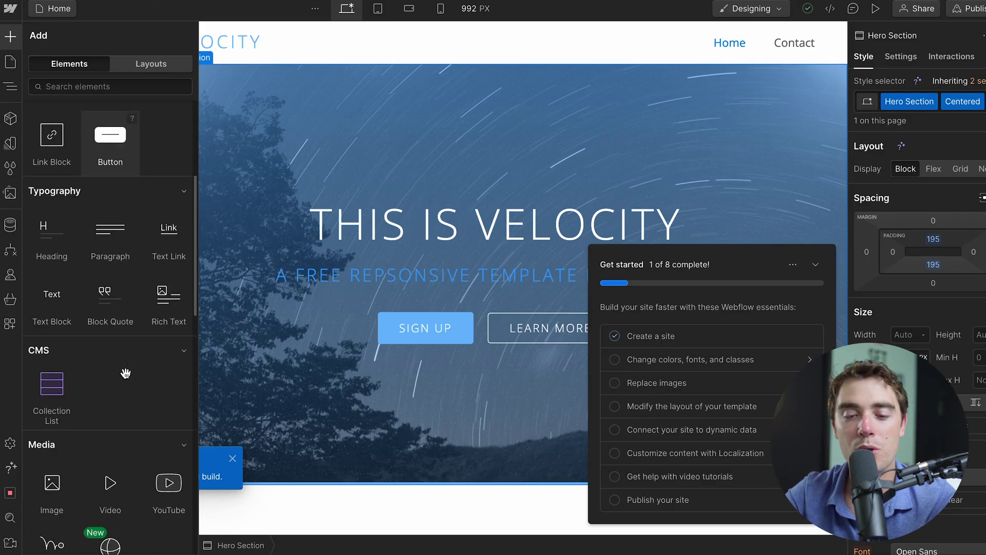
scroll(125, 373, down, 3)
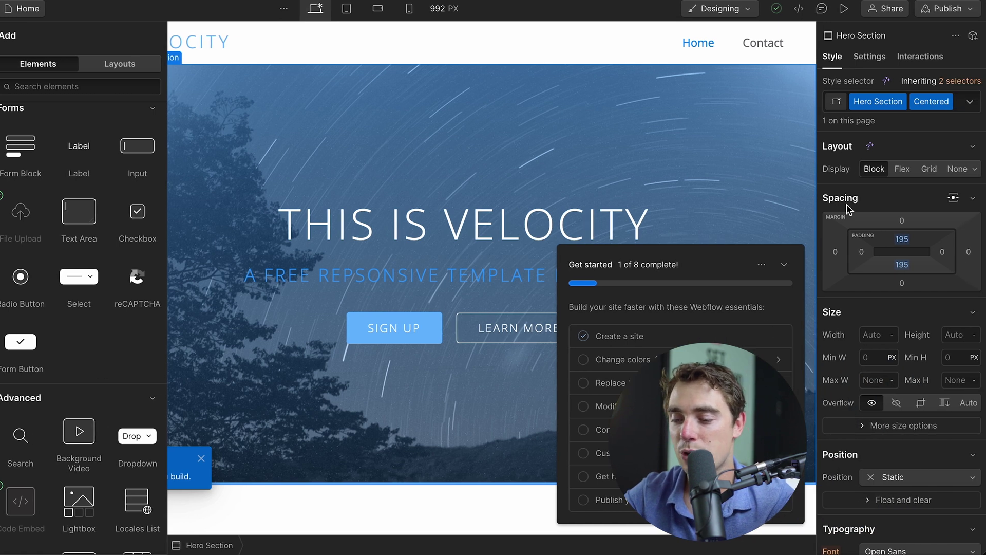
scroll(872, 393, down, 10)
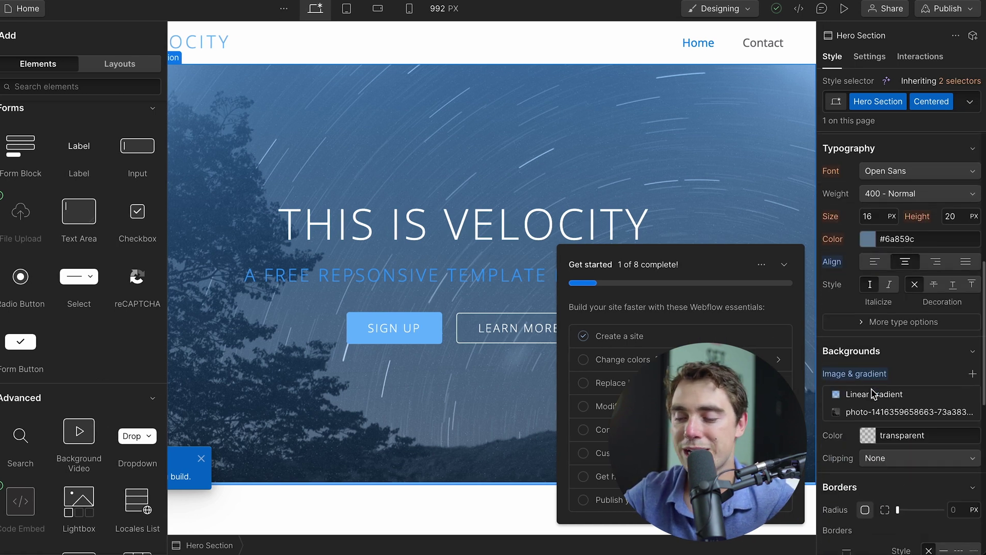
scroll(871, 394, down, 5)
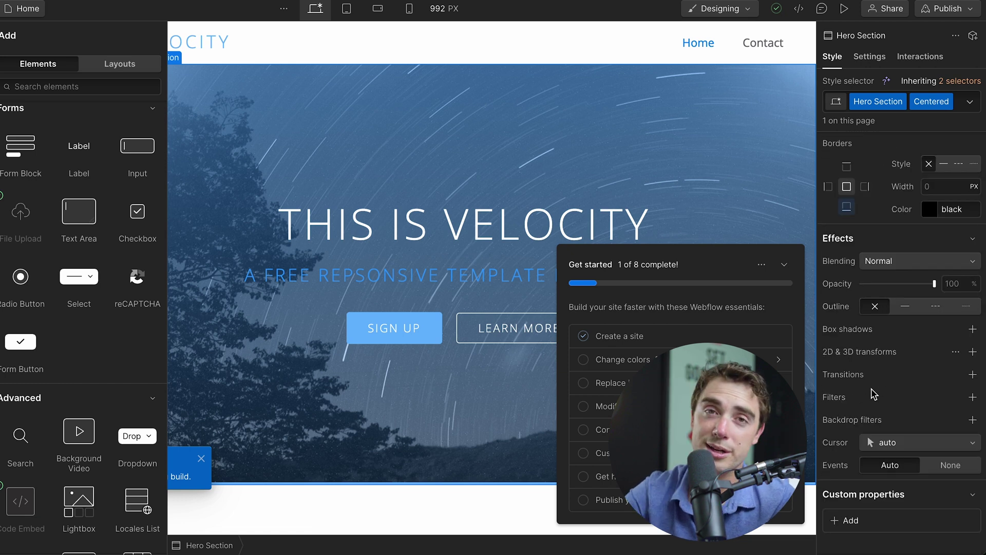
key(z)
click(461, 218)
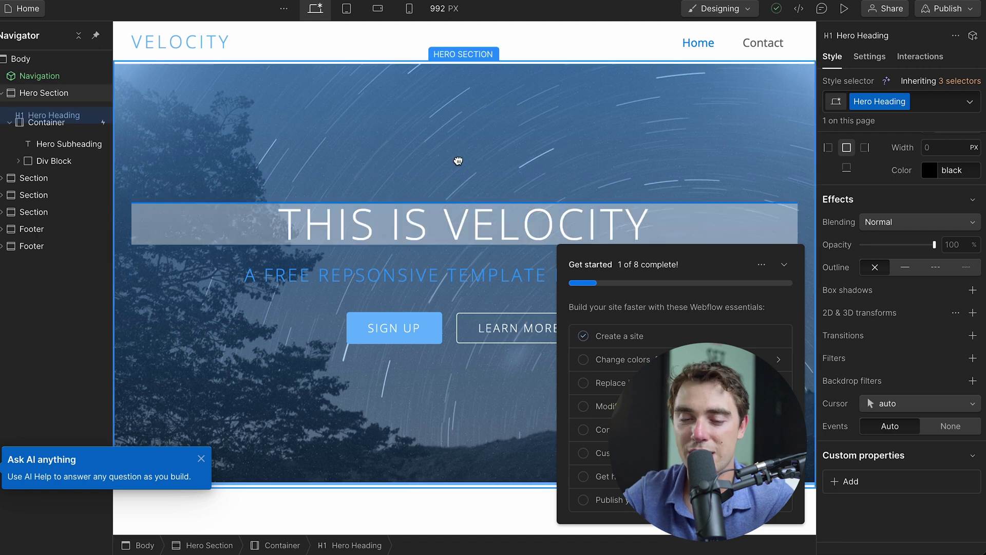
Reduce the H1 Hero Heading's bottom margin, then expand the next section's Container
click(584, 206)
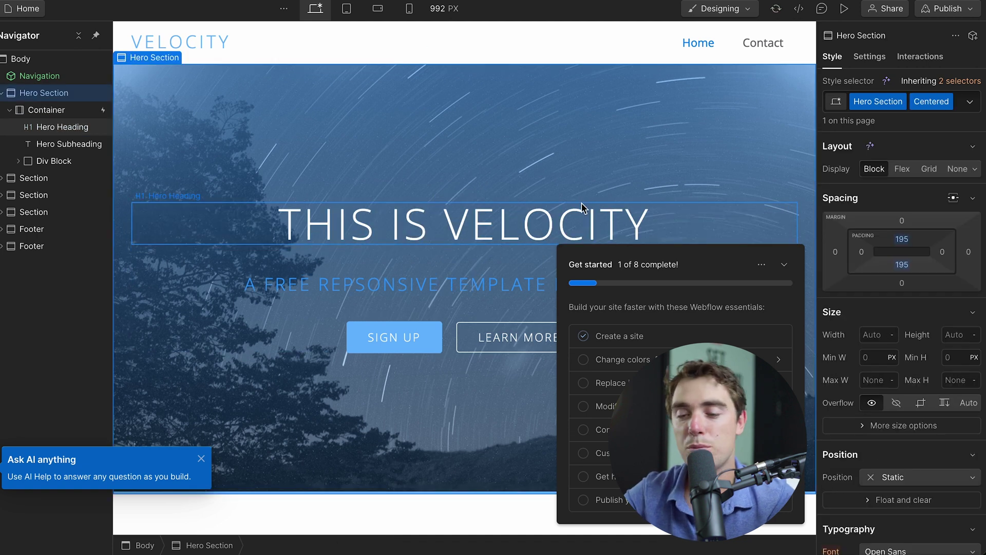
click(573, 214)
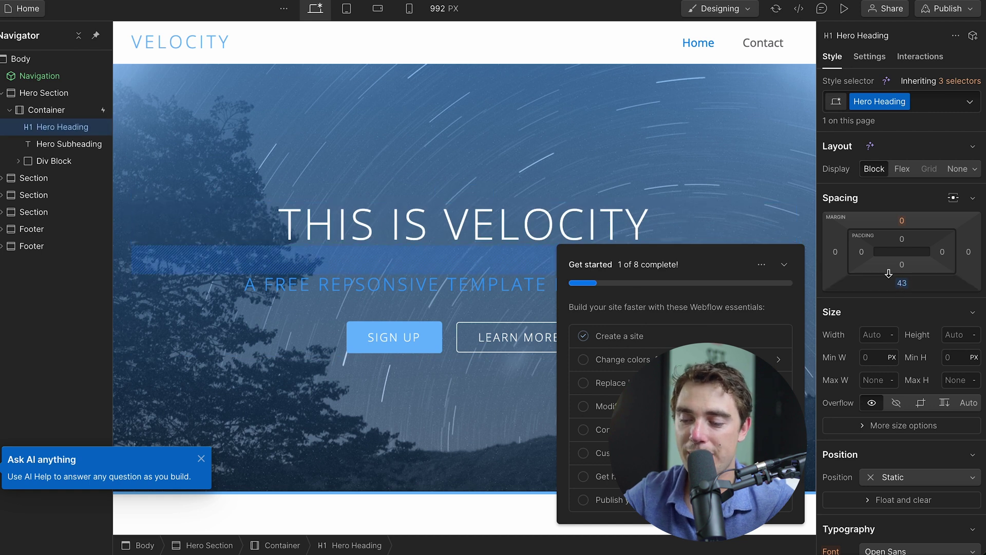
drag(889, 273, 852, 245)
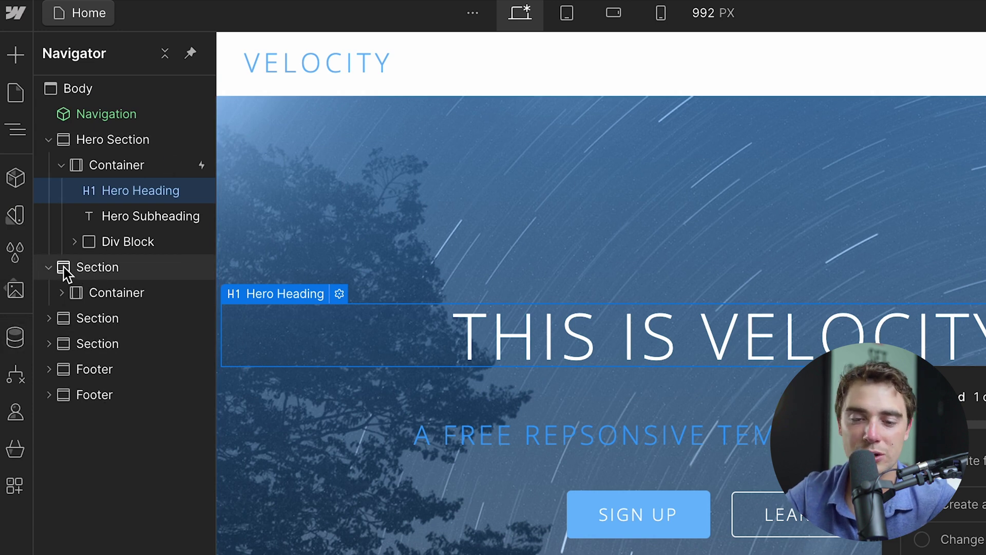
click(61, 293)
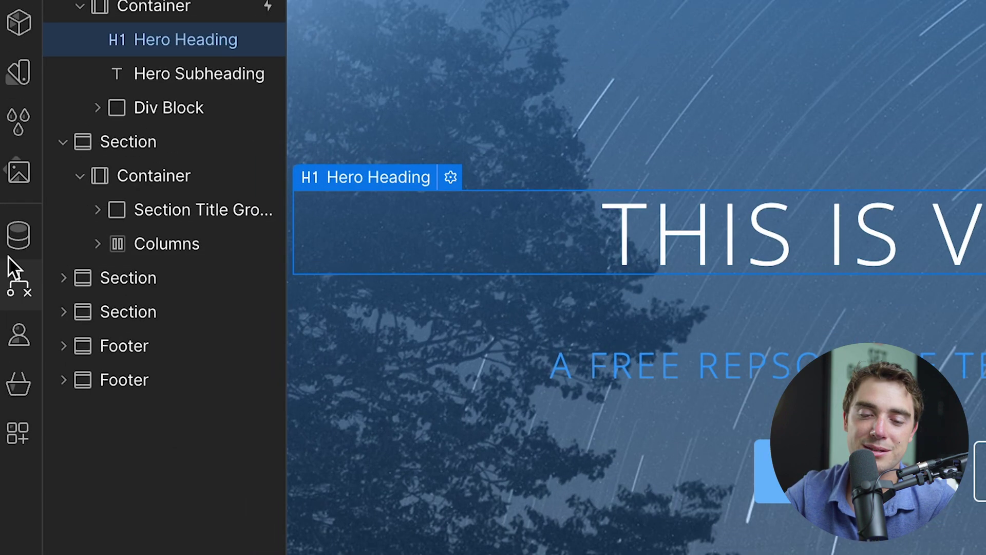
Go to the site's CMS collections and start a new collection
click(6, 230)
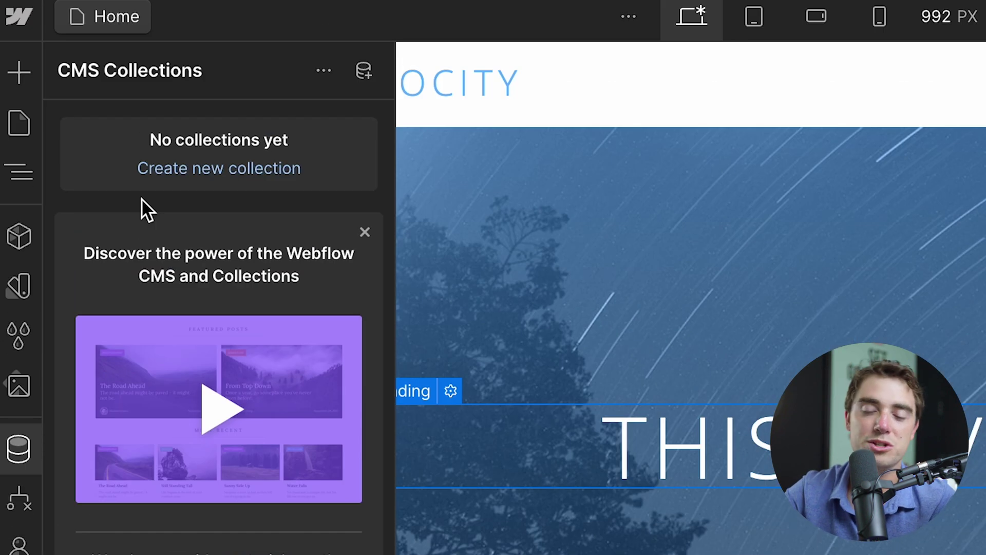
click(177, 168)
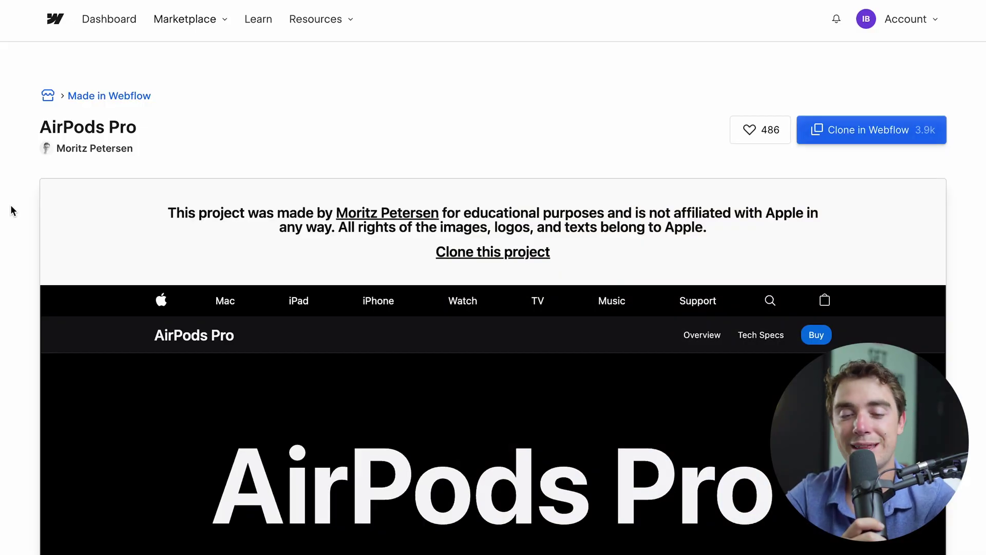
Scroll down through the page without creating any CMS collection
scroll(11, 210, down, 3)
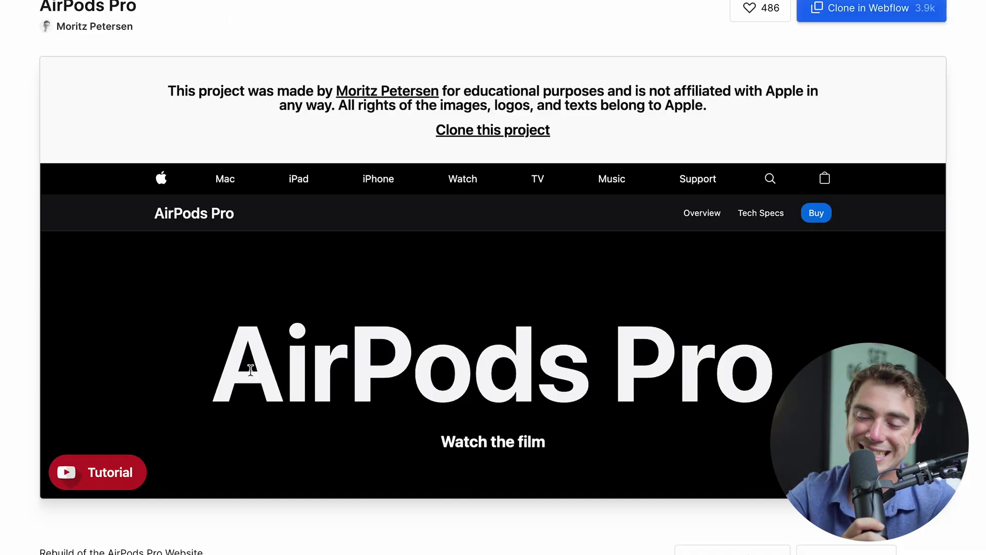
scroll(249, 370, down, 4)
scroll(251, 370, down, 5)
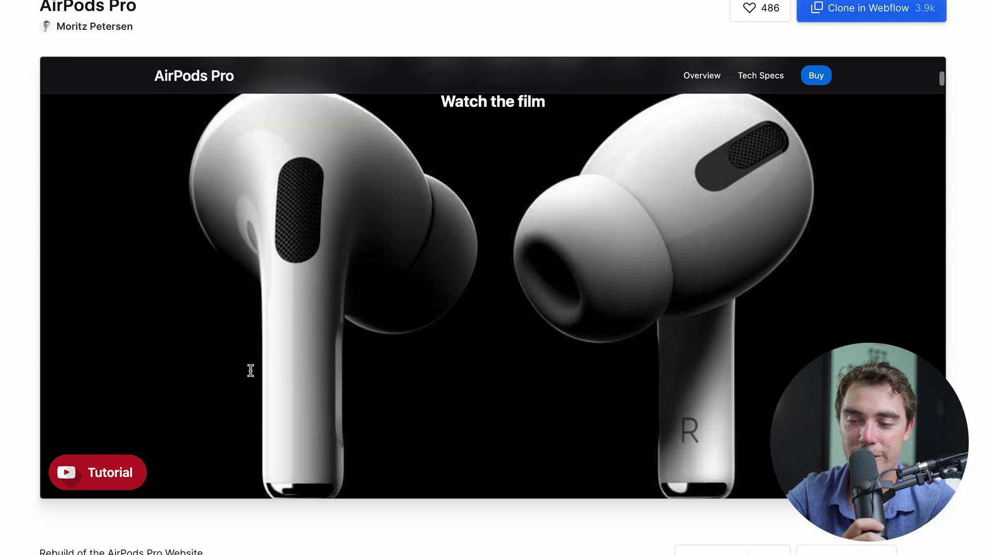
scroll(251, 370, down, 5)
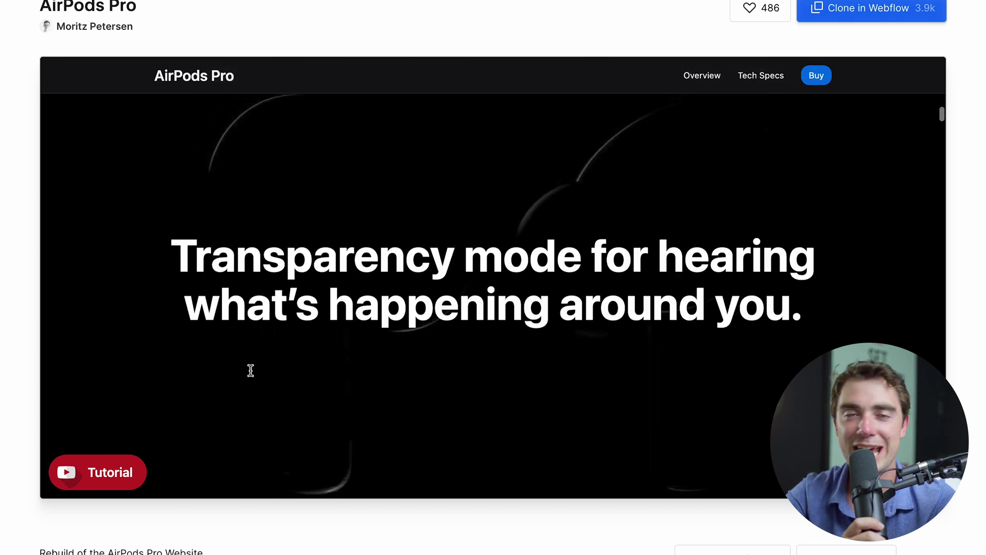
scroll(250, 370, down, 2)
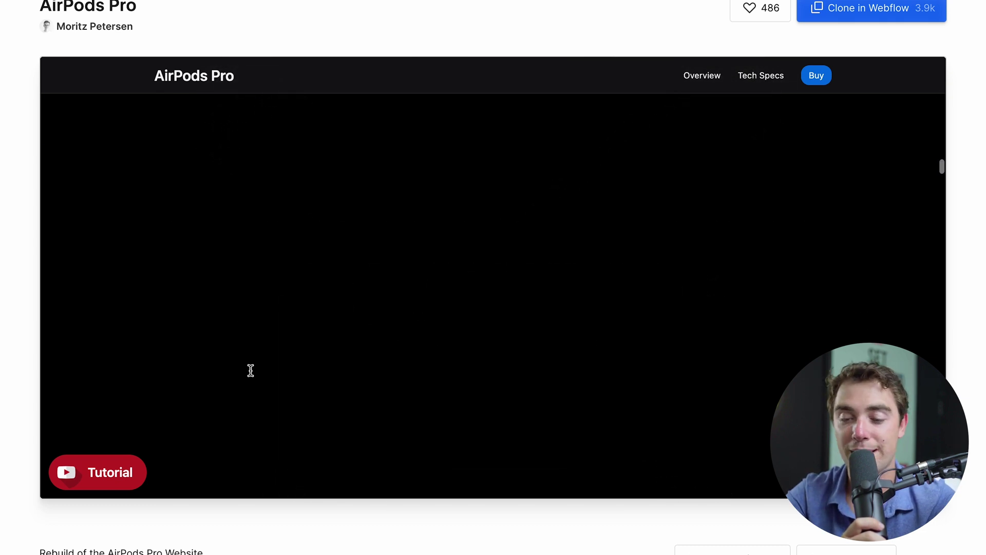
scroll(251, 370, down, 5)
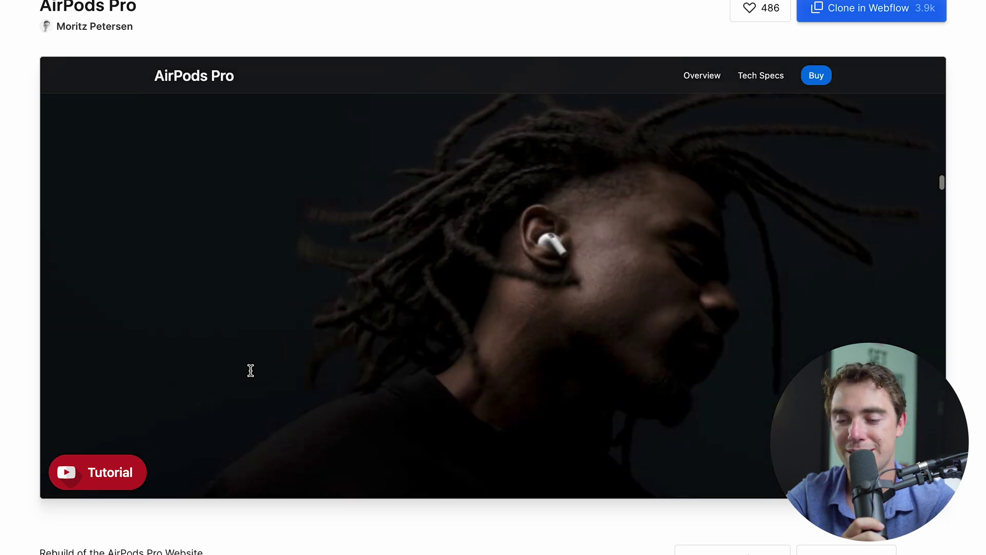
scroll(251, 371, down, 5)
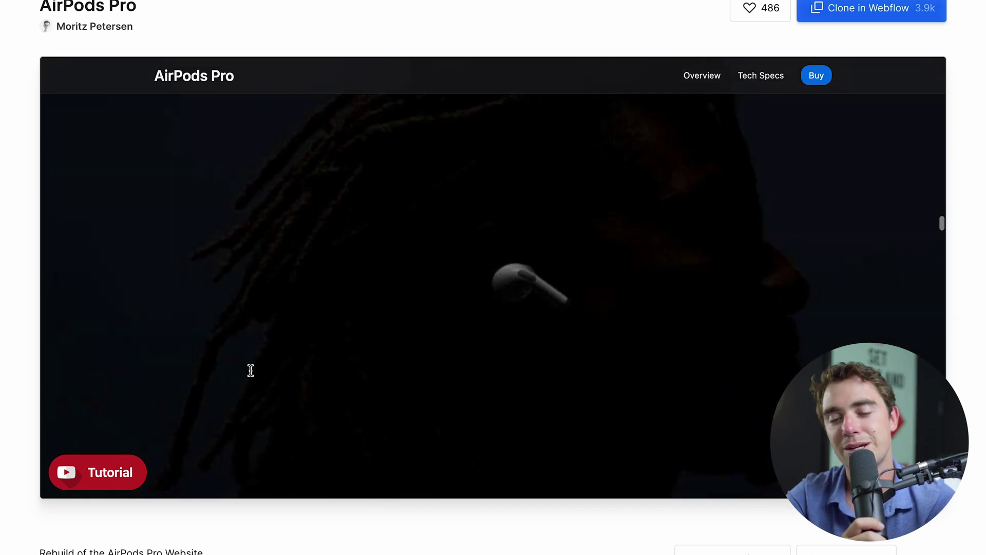
scroll(250, 370, down, 5)
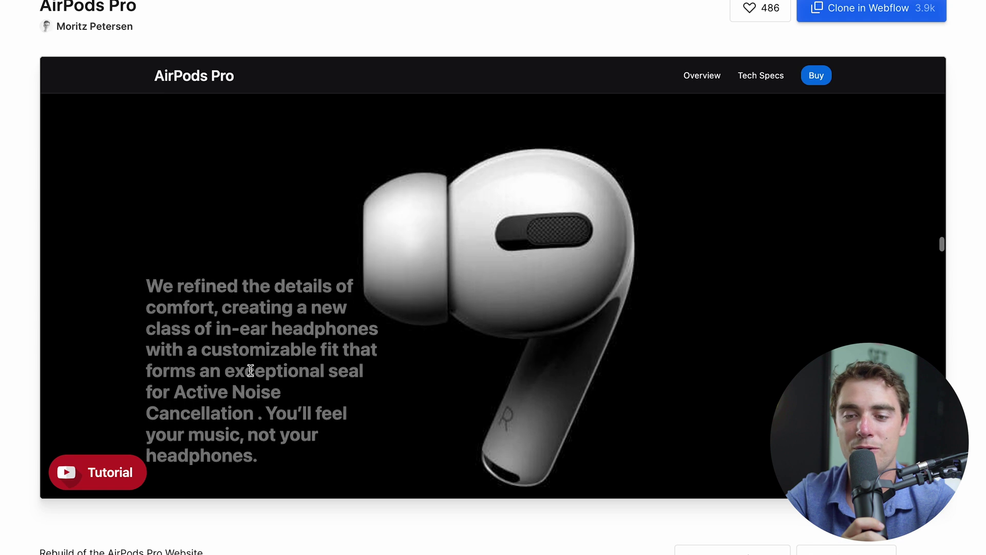
scroll(251, 370, down, 15)
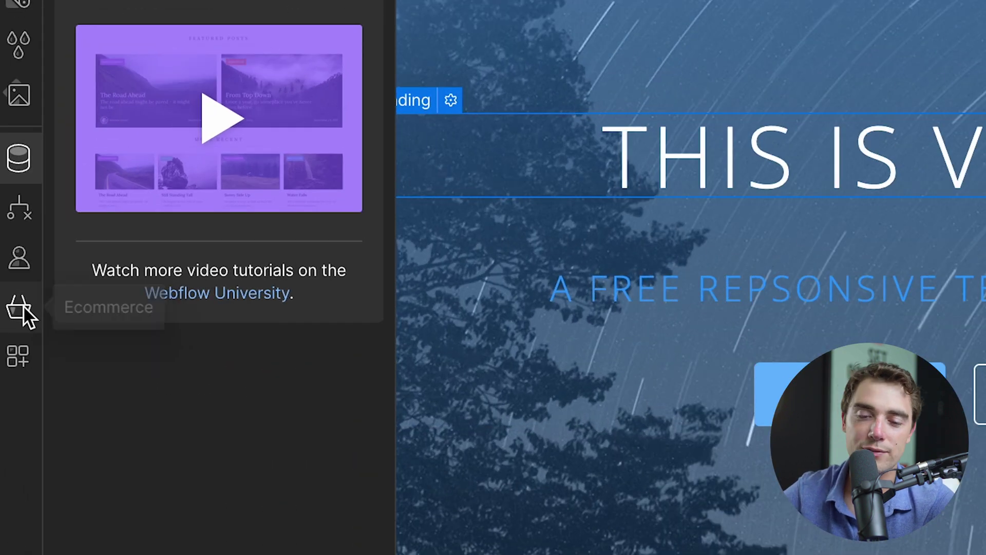
Open the Ecommerce panel to bring up the store-setup prompt for the Velocity site
click(9, 301)
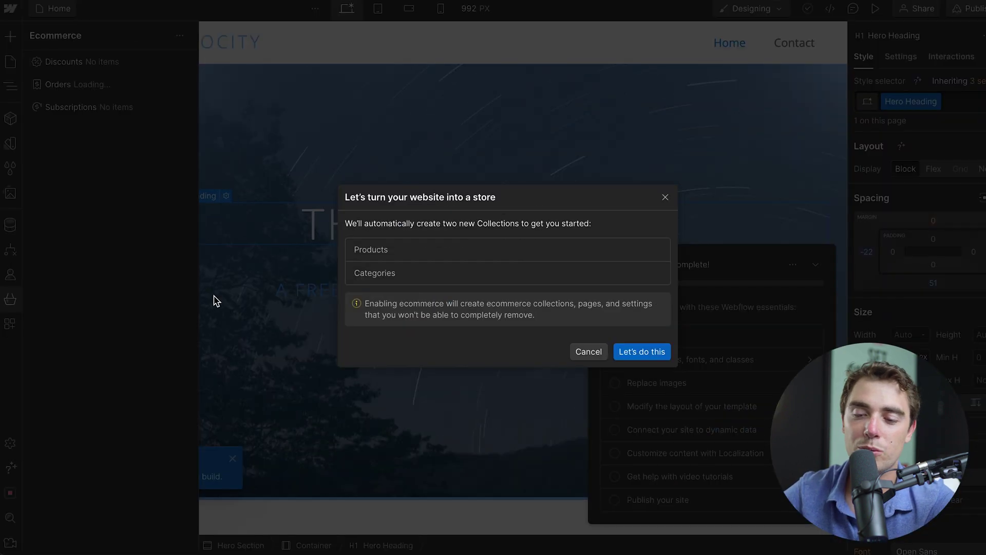